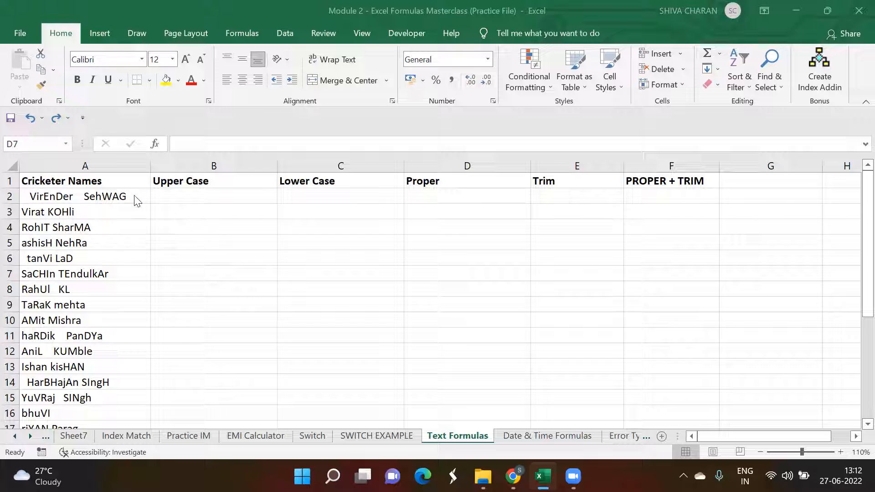
Step: Examine the cricketer names with irregular capitalisation and extra spaces in column A
click(135, 195)
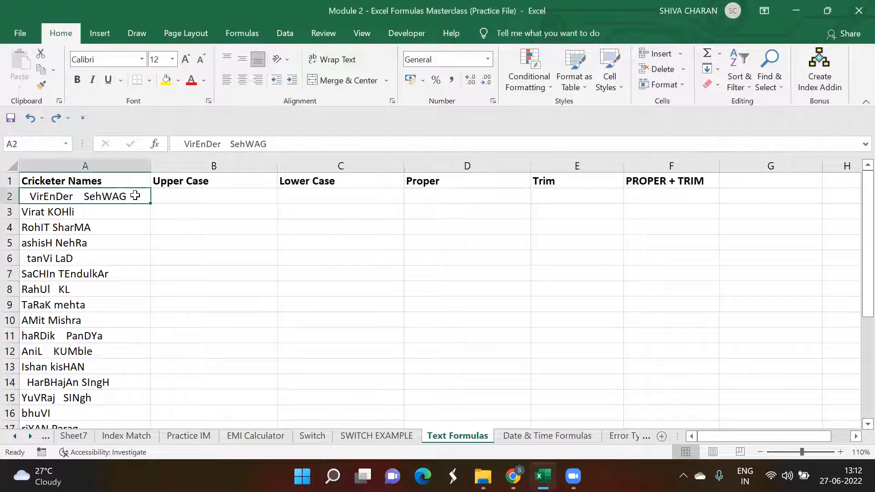
drag(135, 195, 145, 348)
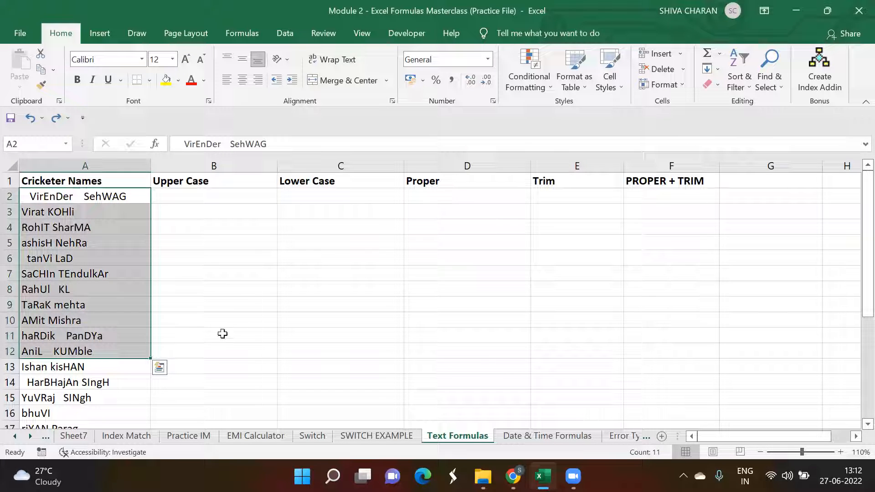
click(209, 230)
drag(130, 195, 141, 314)
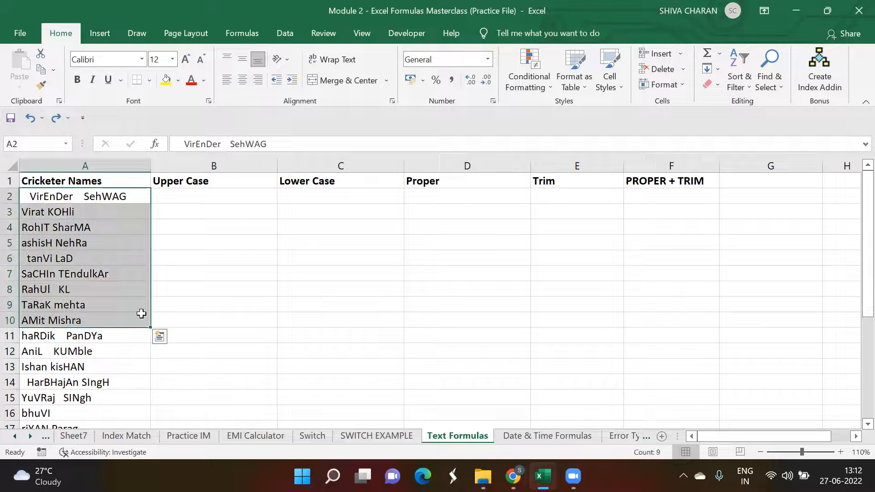
click(182, 283)
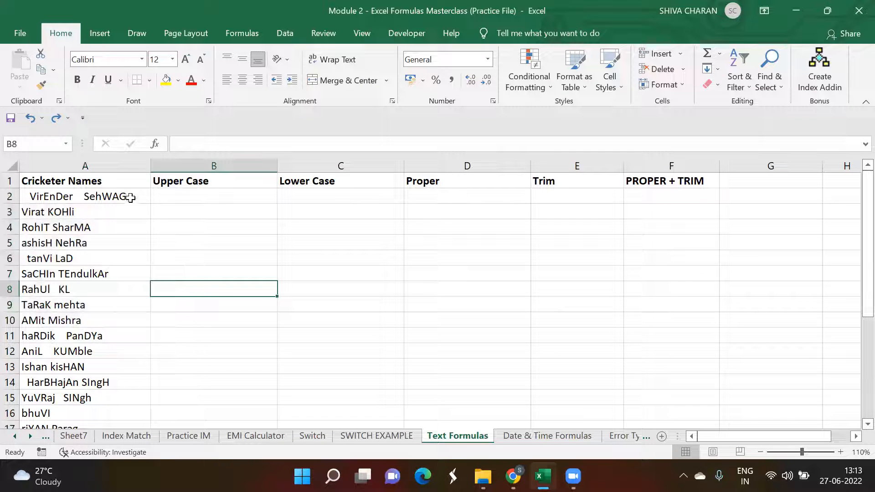
drag(131, 197, 131, 318)
click(203, 292)
Step: Delete the Upper Case column and undo the deletion
click(180, 160)
key(ctrl+minus)
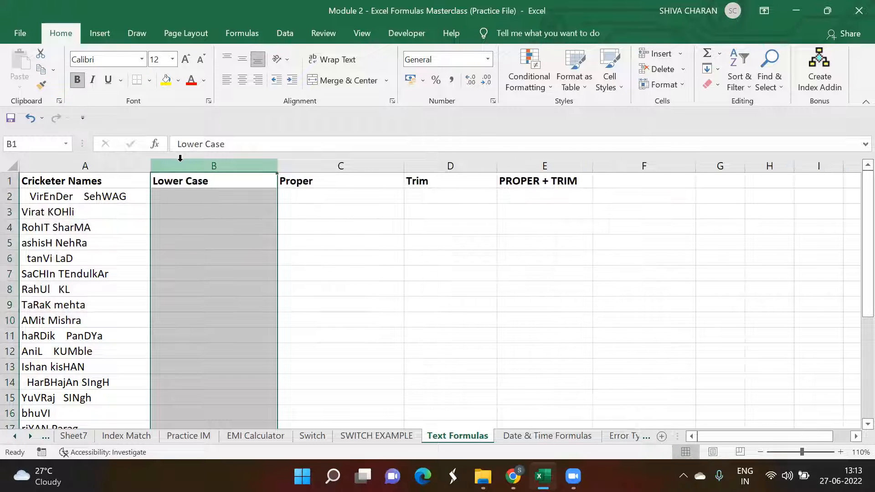
key(ctrl+z)
Step: Insert a blank column before the Upper Case column
right_click(213, 169)
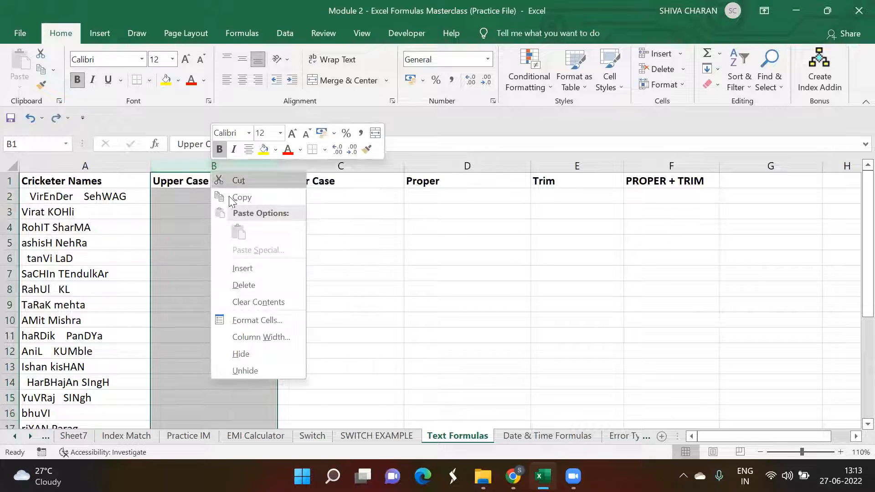
click(277, 267)
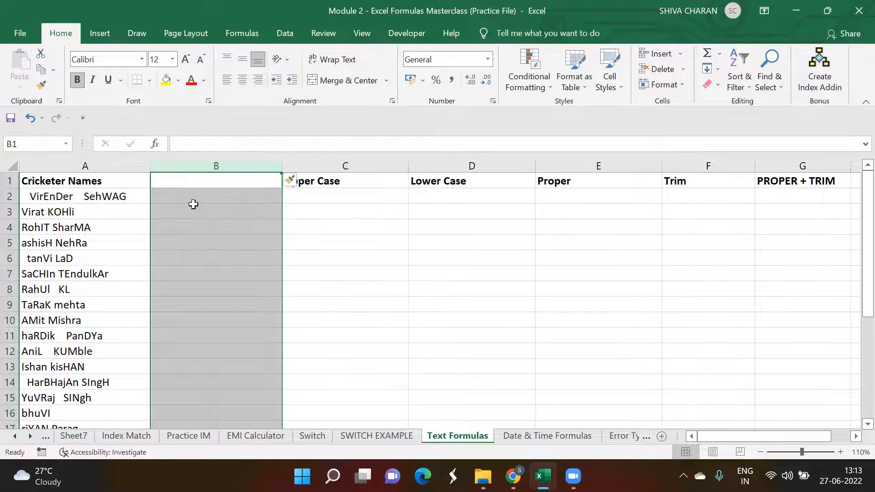
click(180, 185)
click(354, 177)
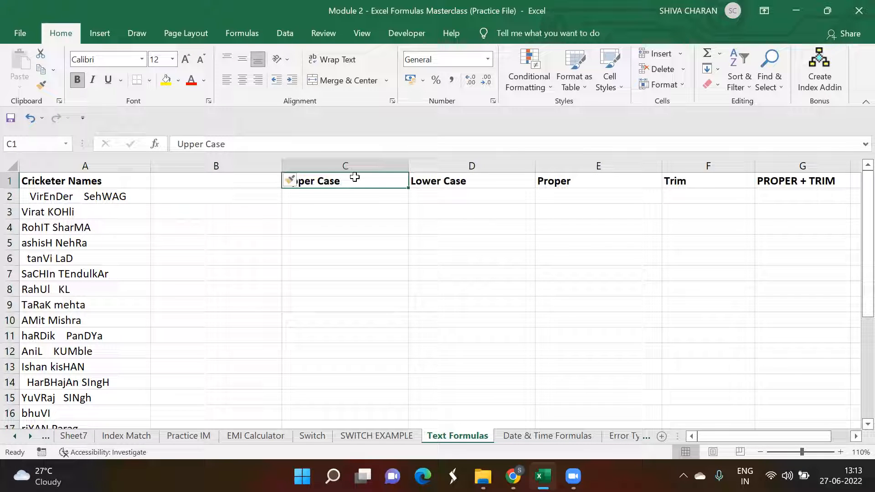
drag(354, 177, 759, 176)
click(357, 225)
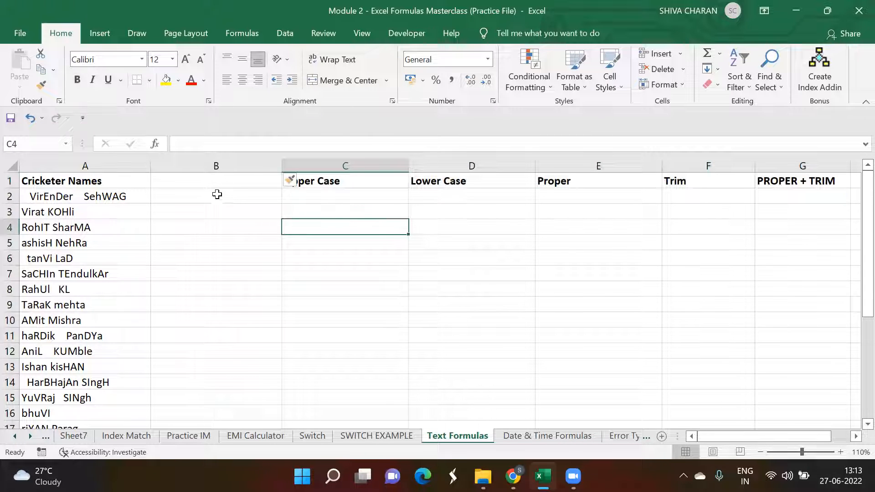
click(205, 184)
click(209, 193)
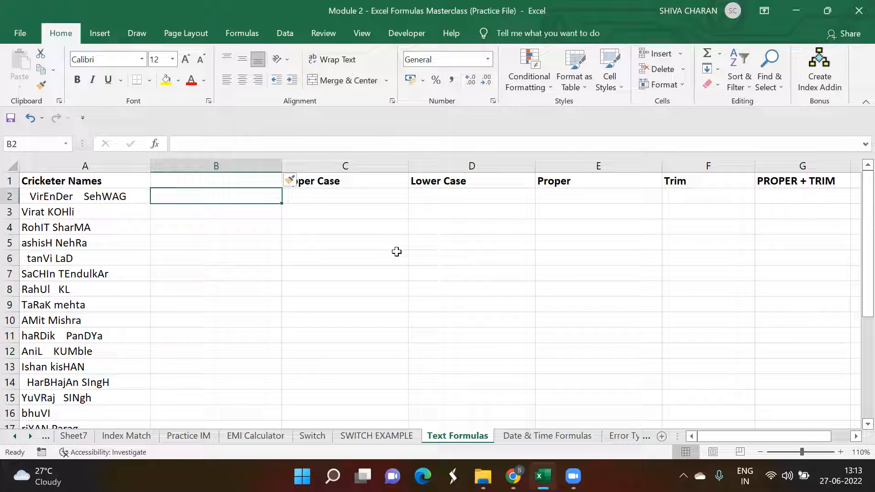
Step: Type the corrected names Virender Sehwag and Virat Kohli manually into the new column
text(Vi)
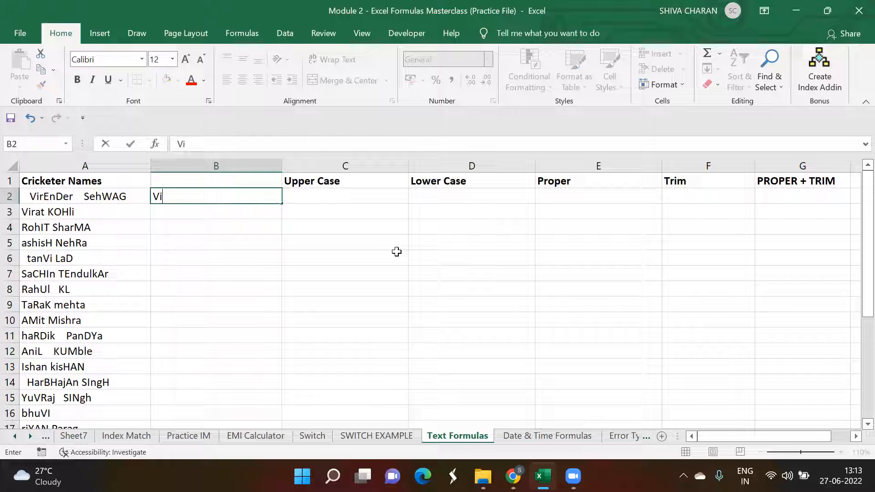
text(rend)
key(BackSpace)
text(ender)
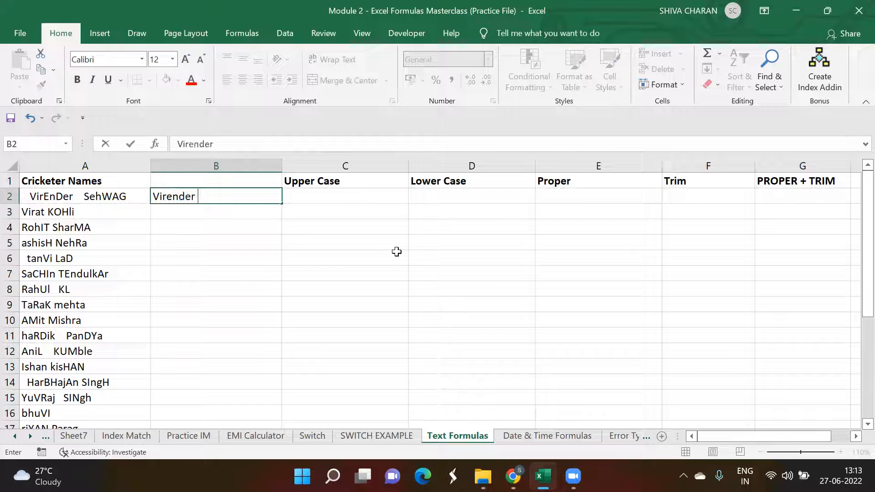
text( Sehwag)
key(Return)
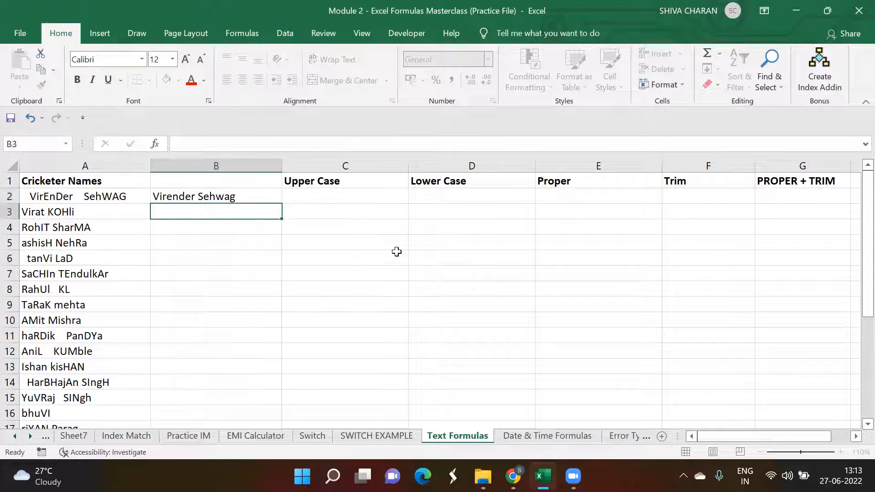
text(Virat )
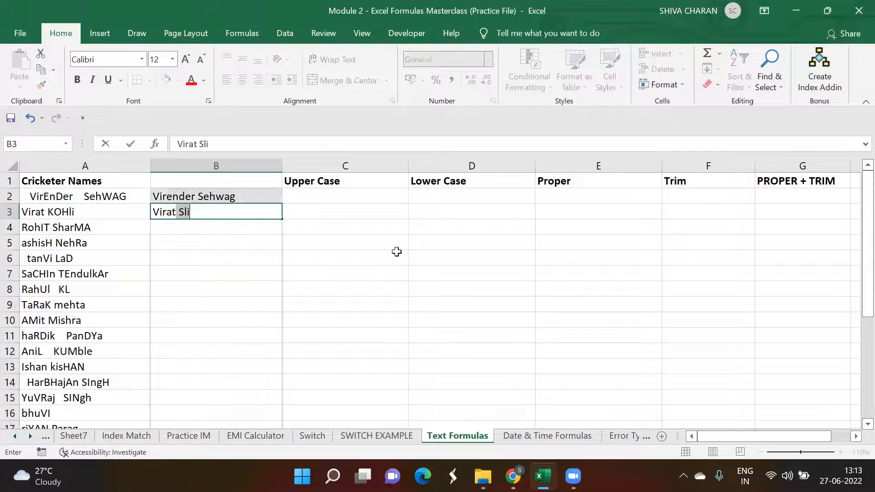
text(Kohli)
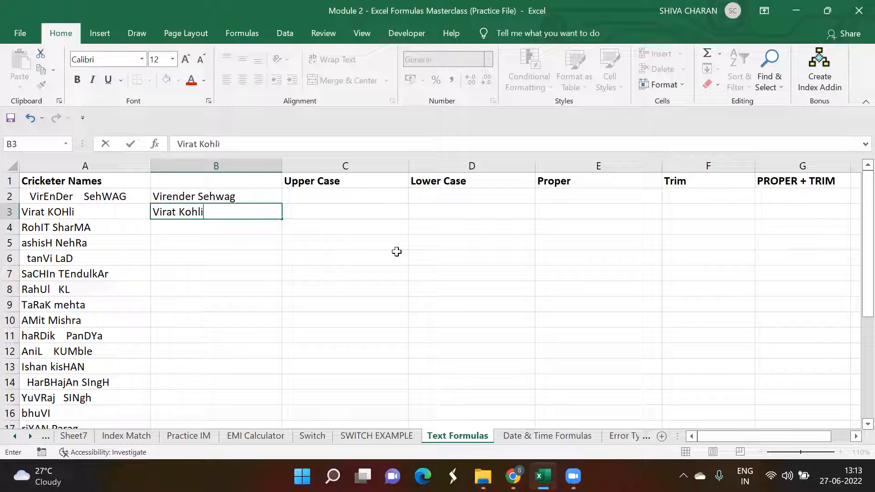
key(Return)
Step: Clear the manually typed names and delete the inserted column
drag(244, 197, 244, 210)
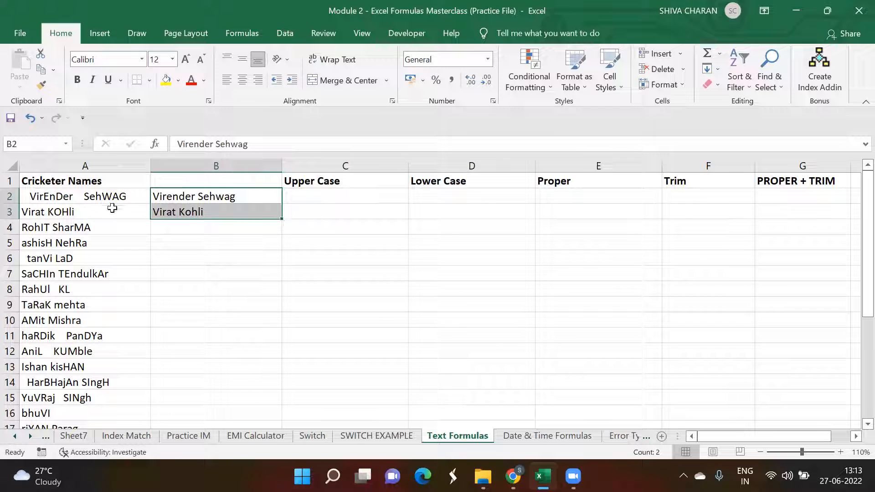
click(235, 163)
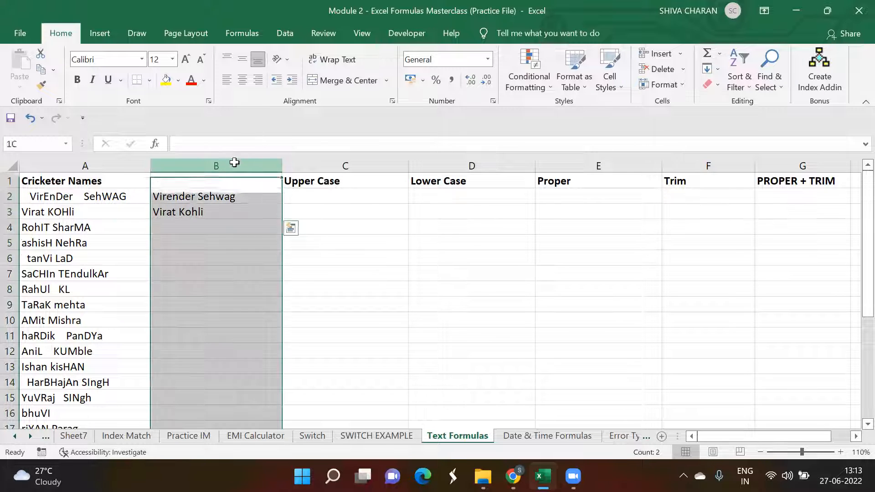
click(228, 197)
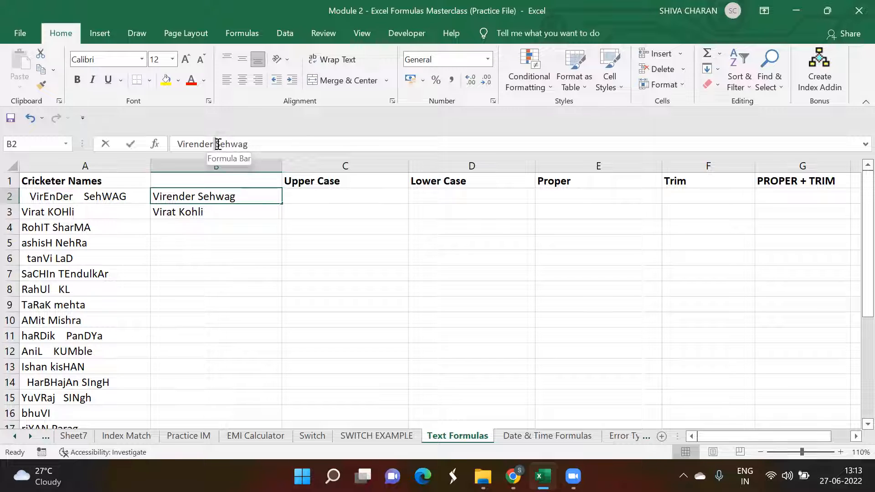
key(Right)
click(253, 200)
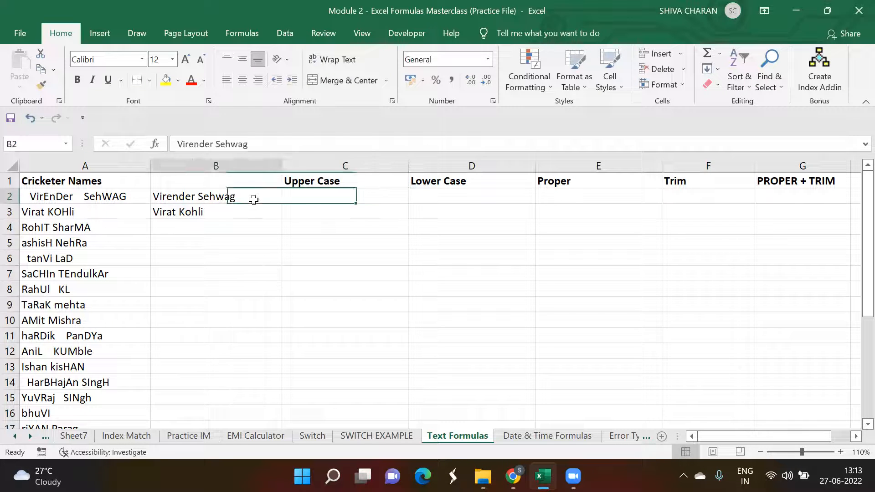
key(shift+Down)
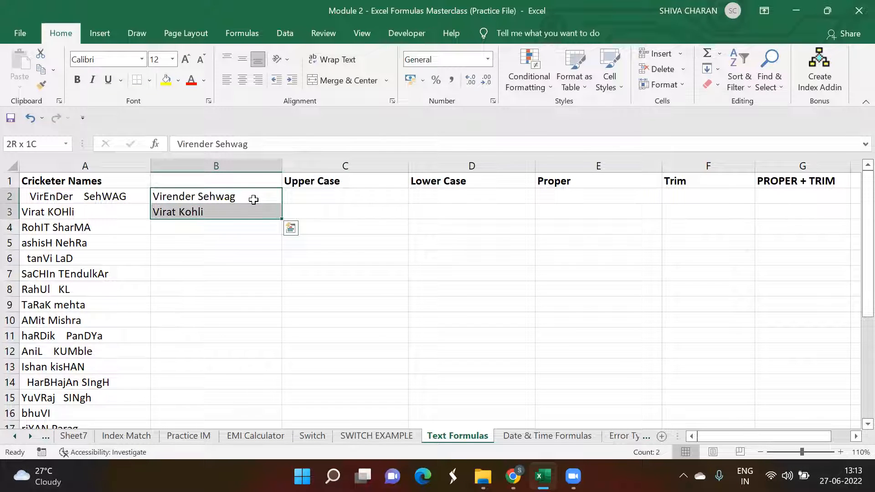
key(Delete)
click(214, 165)
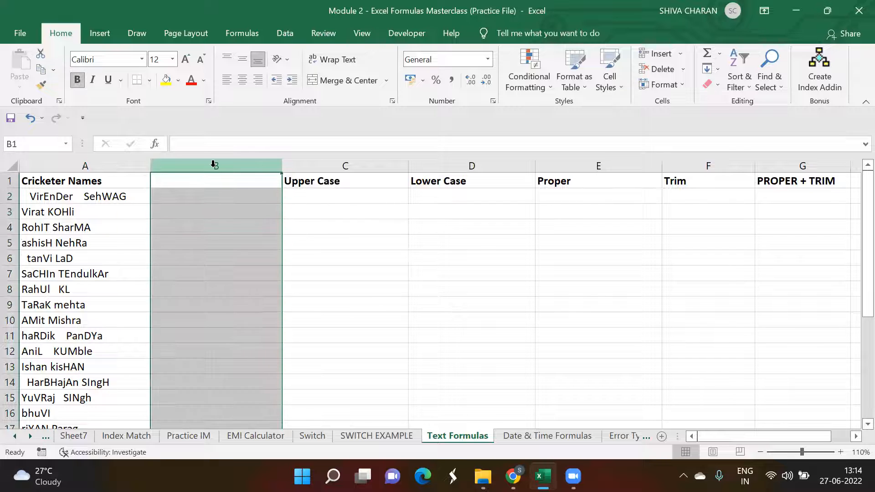
key(ctrl+minus)
Step: Enter the formula =UPPER(A2) in B2 to convert the first cricketer name to upper case
click(121, 197)
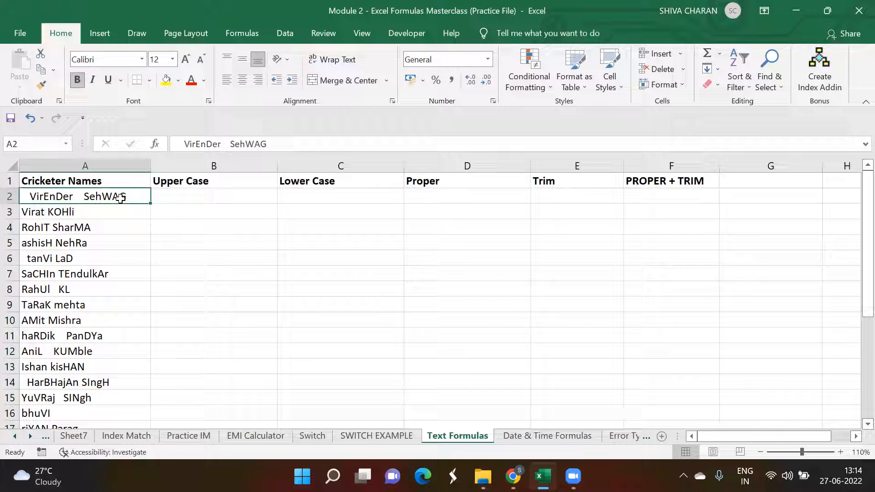
click(201, 196)
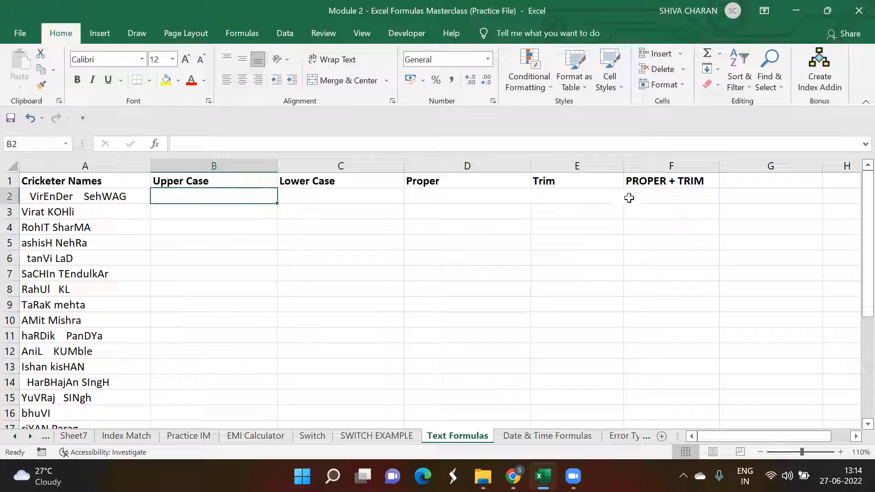
click(132, 195)
click(188, 195)
drag(63, 196, 114, 412)
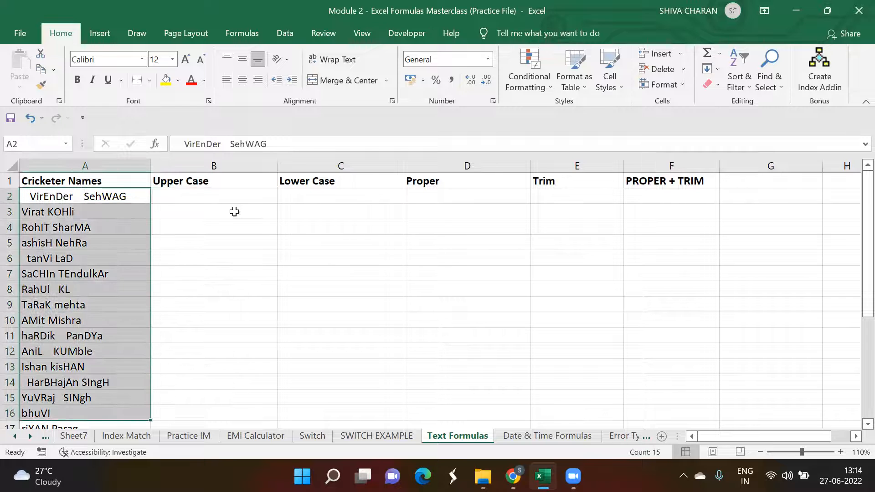
click(213, 192)
text(=)
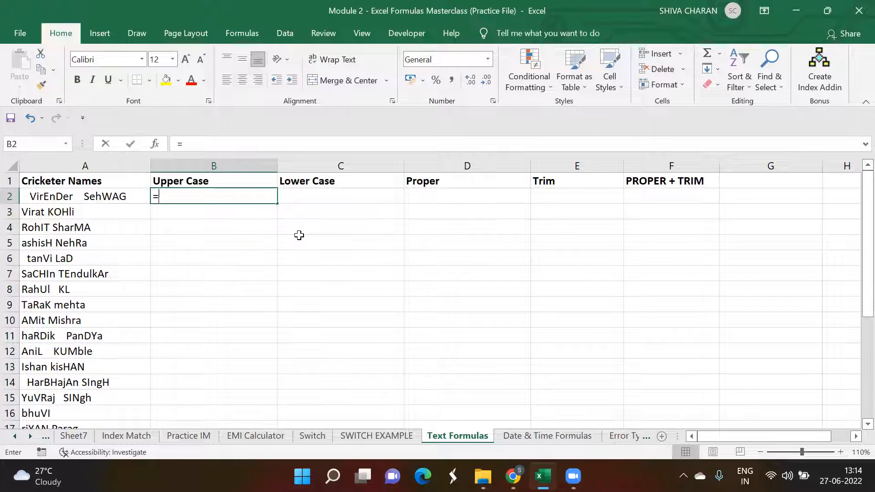
text(upper)
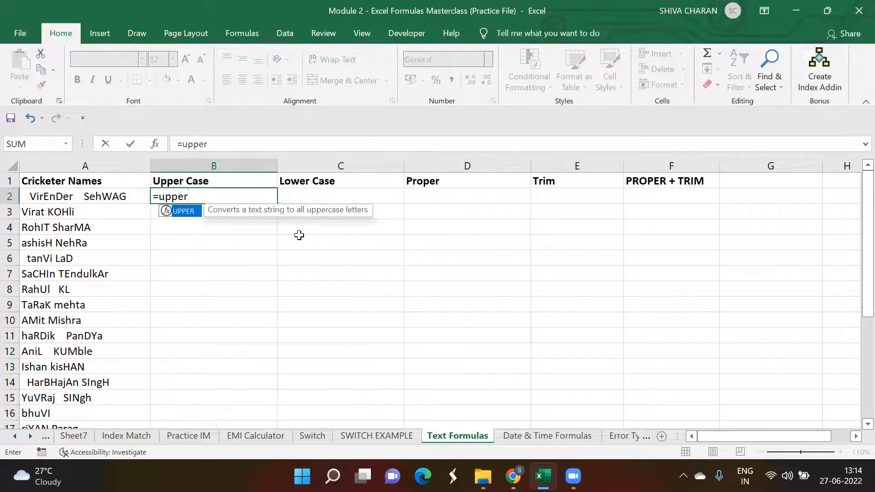
text(()
click(102, 196)
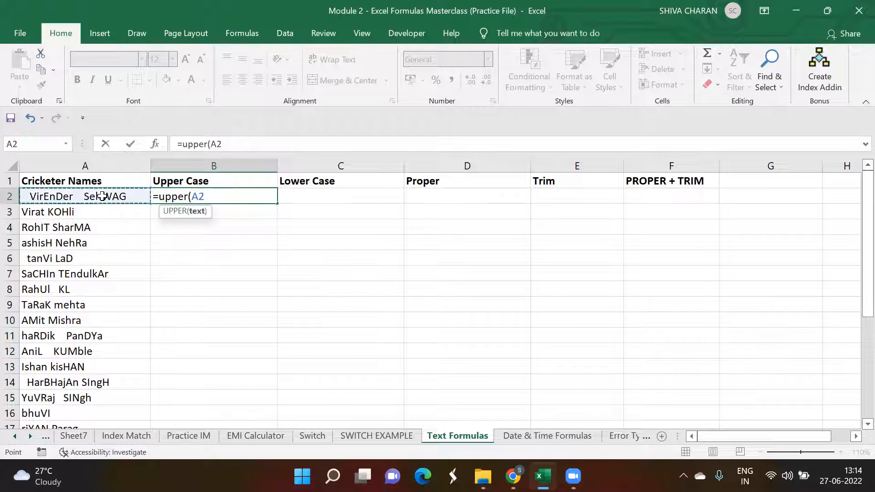
text())
key(Return)
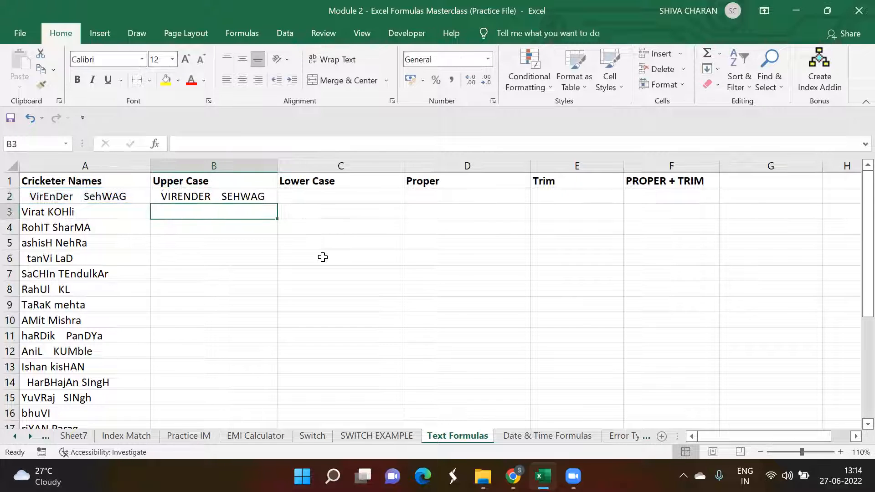
Step: Fill the UPPER formula down column B for all cricketer names
click(266, 196)
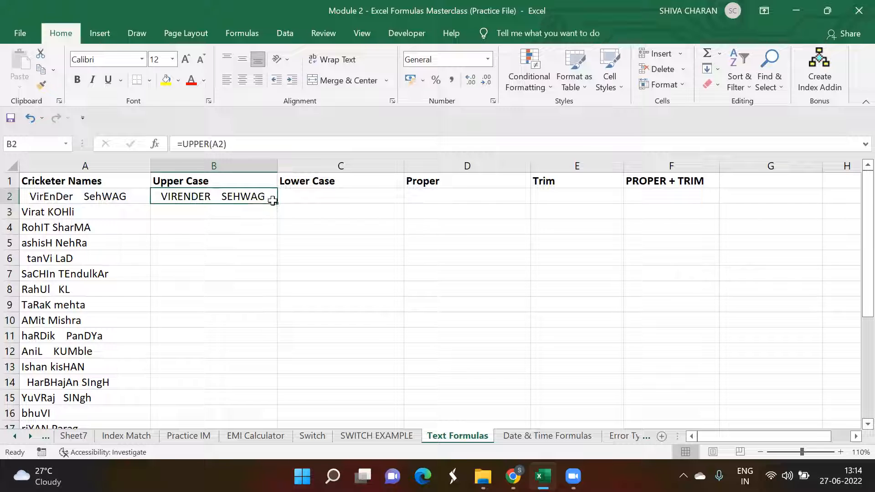
double_click(278, 204)
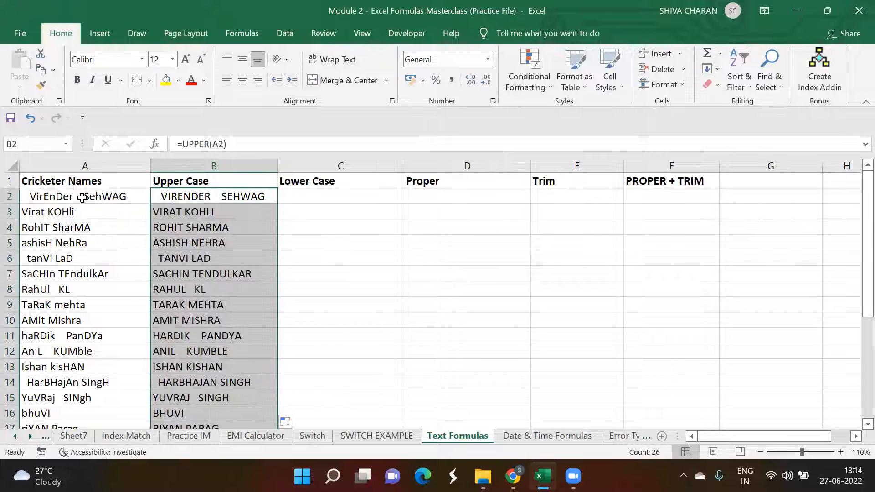
click(82, 197)
click(240, 196)
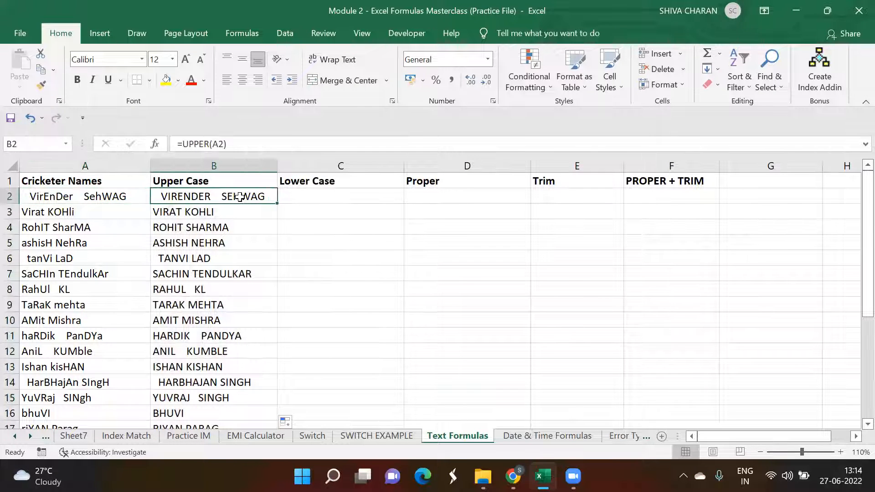
Step: Enter the formula =LOWER(A2) in C2 to convert the first cricketer name to lower case
click(311, 196)
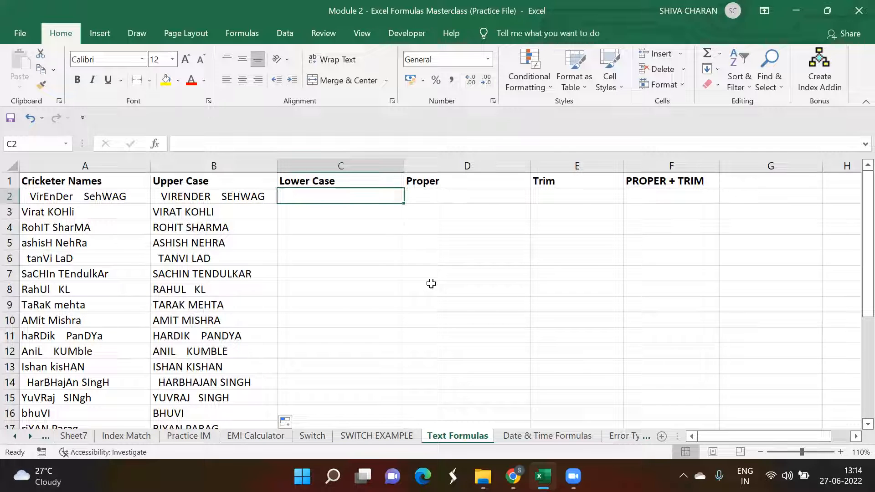
text(=lower()
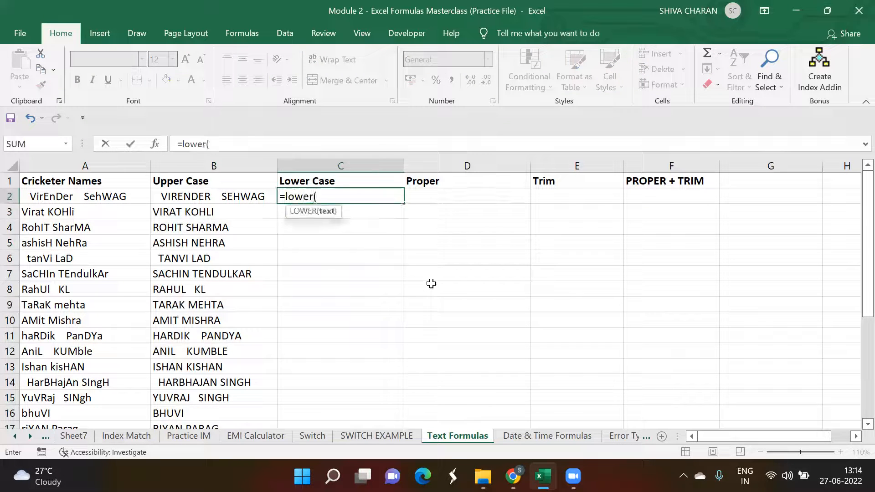
click(126, 205)
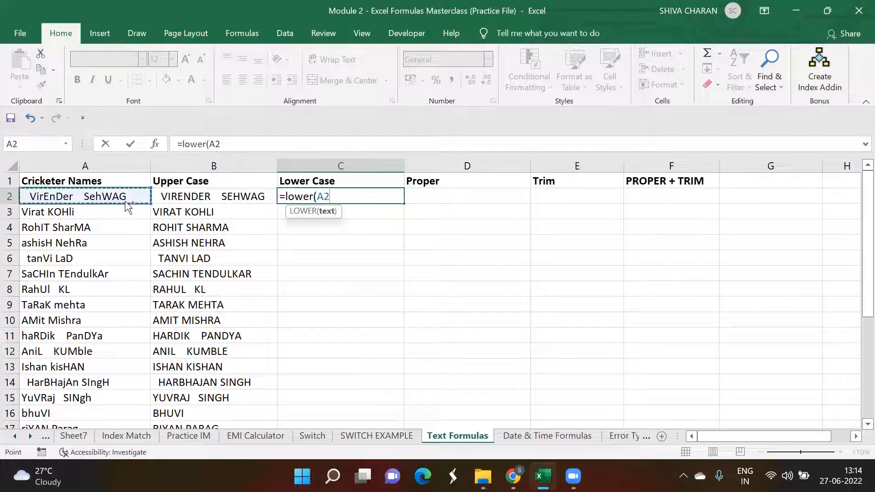
key(ctrl+shift+Down)
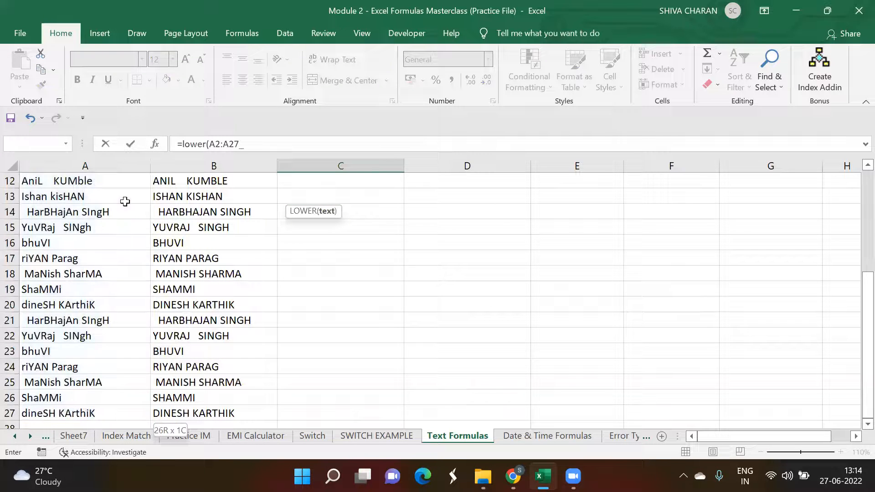
scroll(125, 201, up, 4)
key(BackSpace)
key(BackSpace)
key(BackSpace)
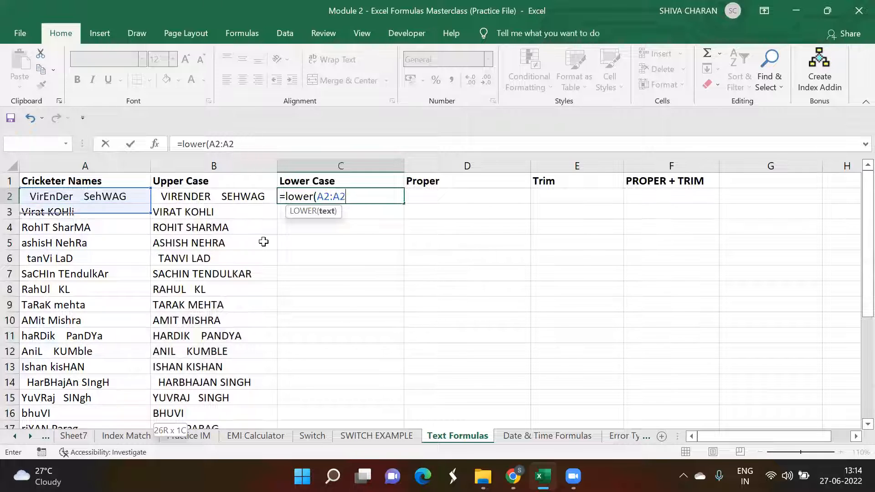
key(BackSpace)
text())
key(Return)
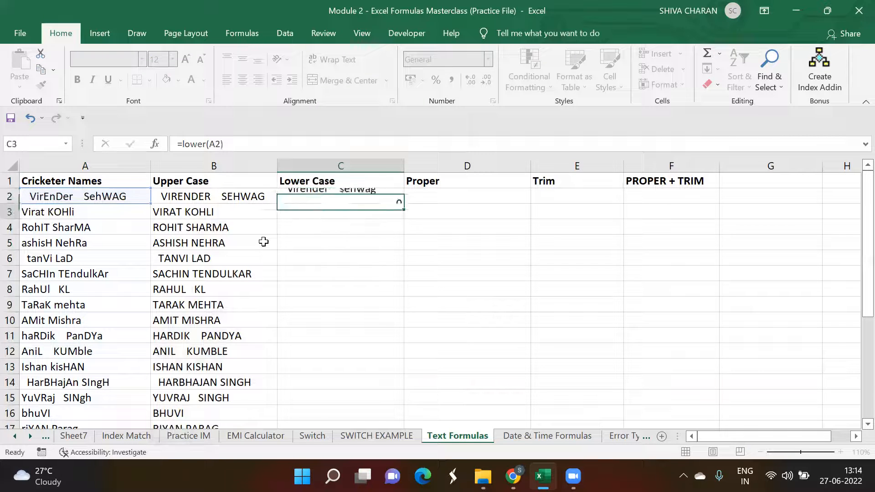
Step: Fill the LOWER formula down column C for all cricketer names
click(402, 198)
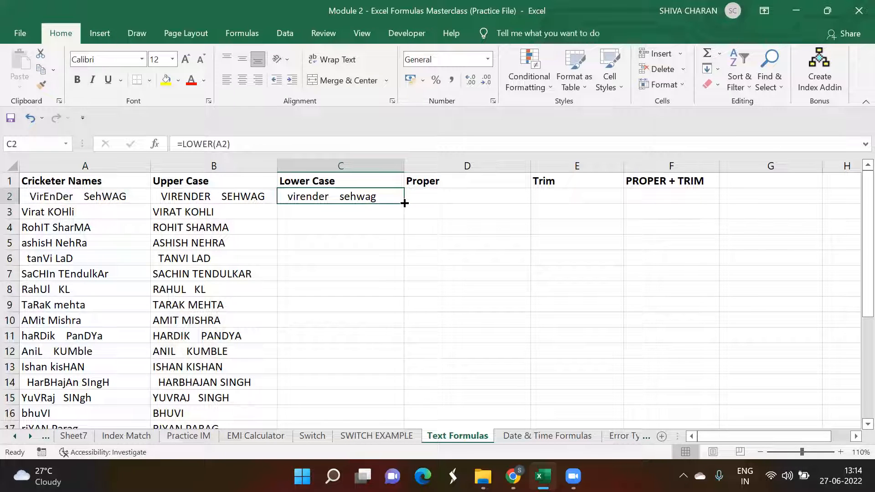
double_click(405, 203)
click(371, 196)
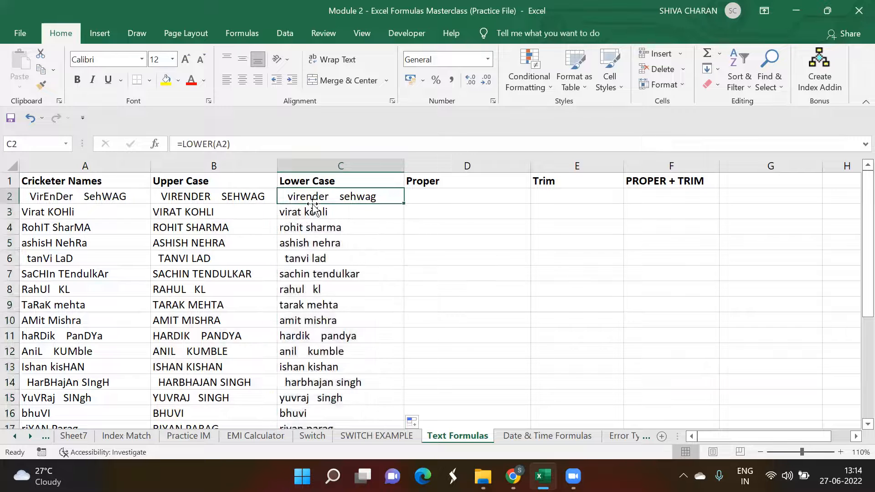
Step: Enter the formula =PROPER(A2) in D2 to capitalise each word of the first name
click(461, 194)
text(=)
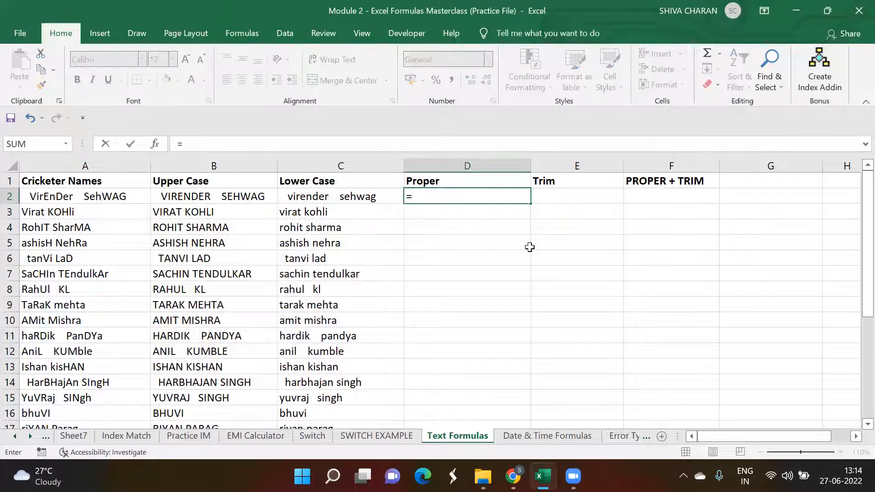
text(proper()
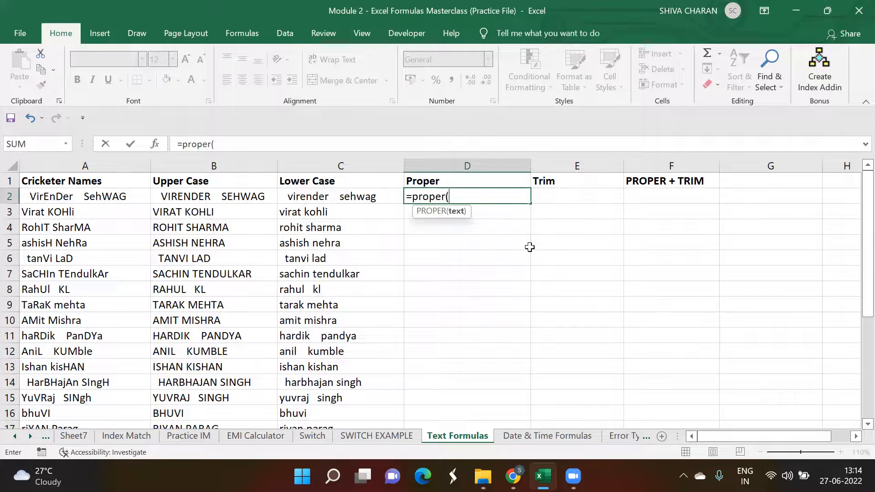
click(106, 196)
text())
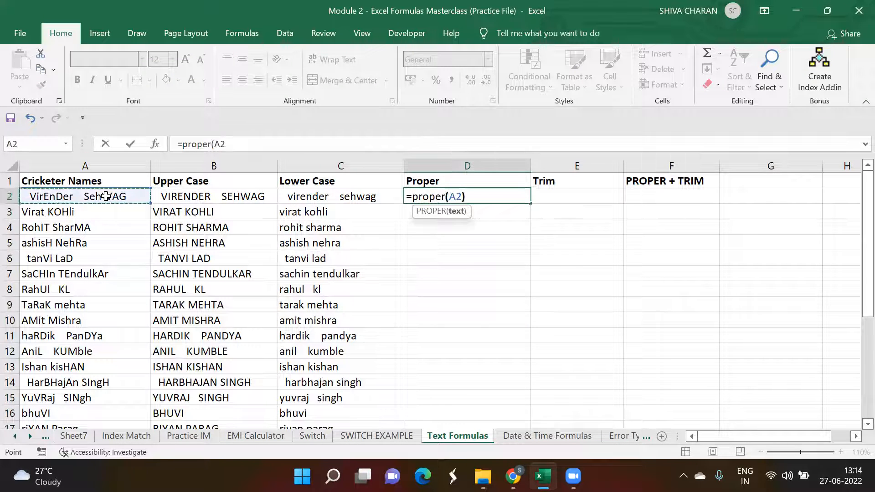
key(Return)
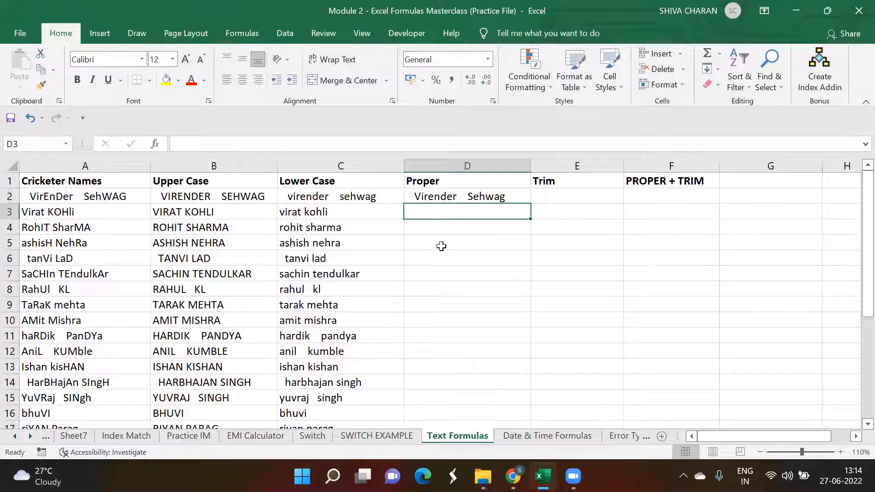
Step: Fill the PROPER formula down column D for all cricketer names
click(515, 195)
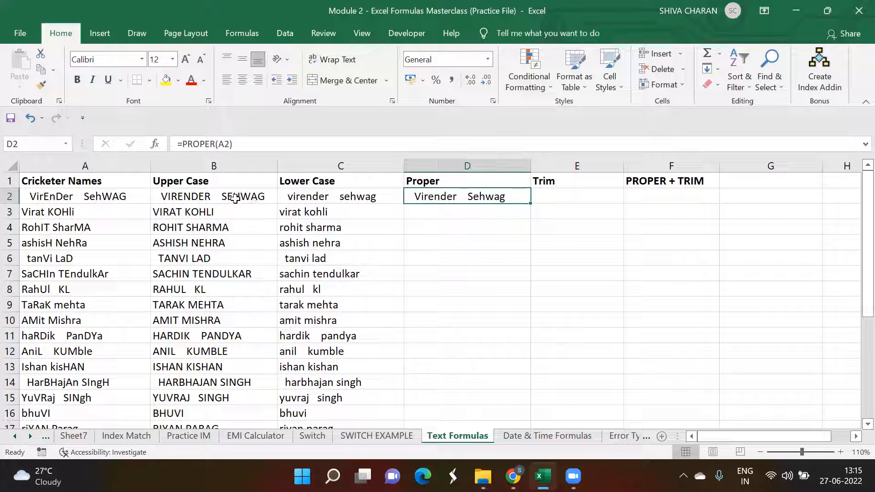
drag(235, 198, 372, 203)
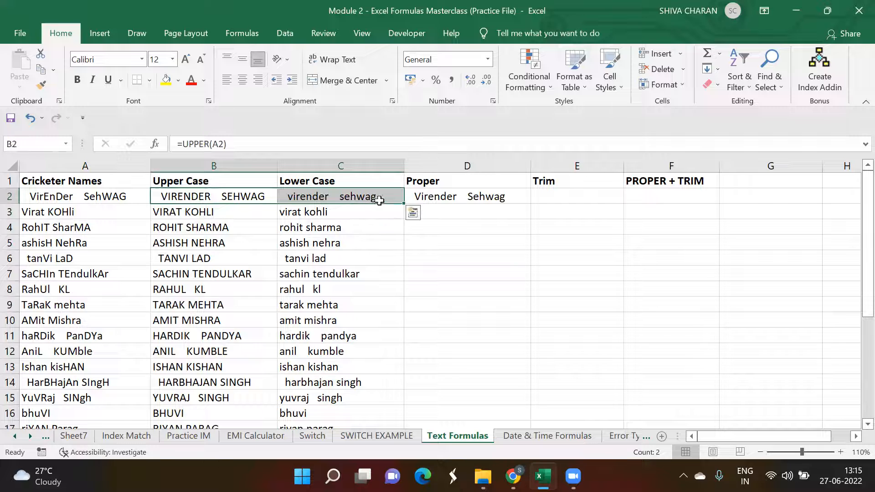
click(449, 196)
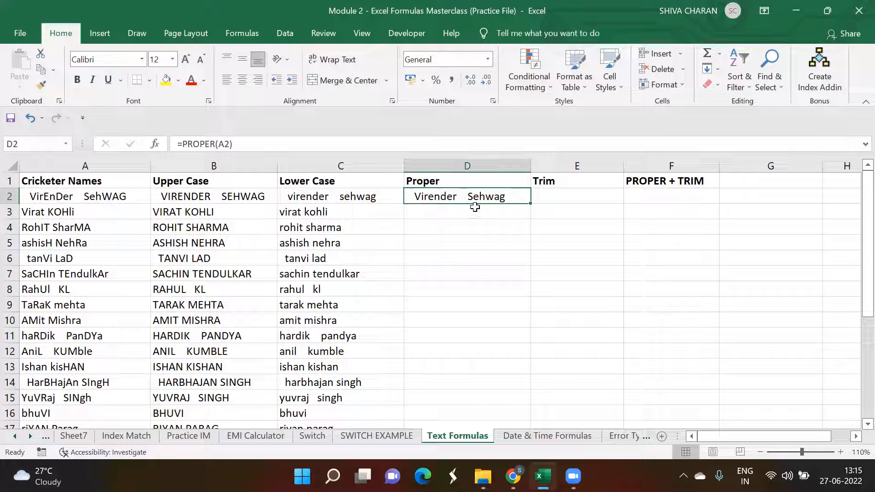
double_click(529, 204)
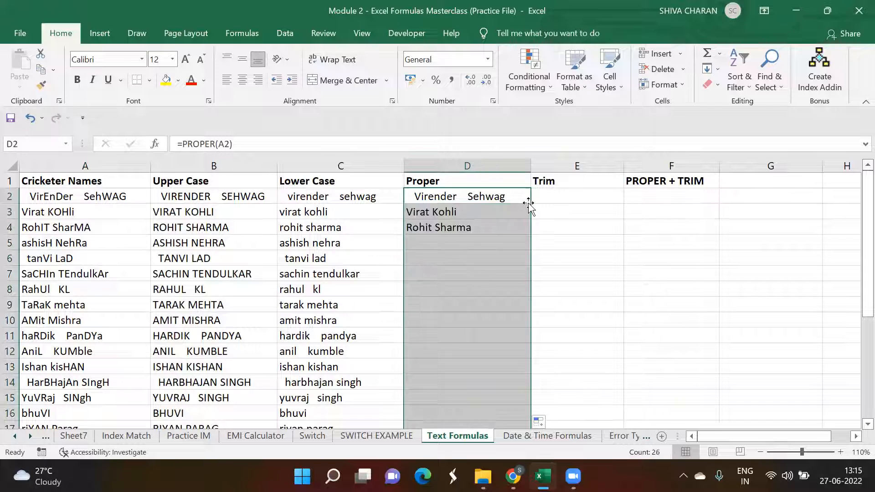
Step: Enter the formula =TRIM(A2) in E2 to remove extra spaces from the first name
click(557, 197)
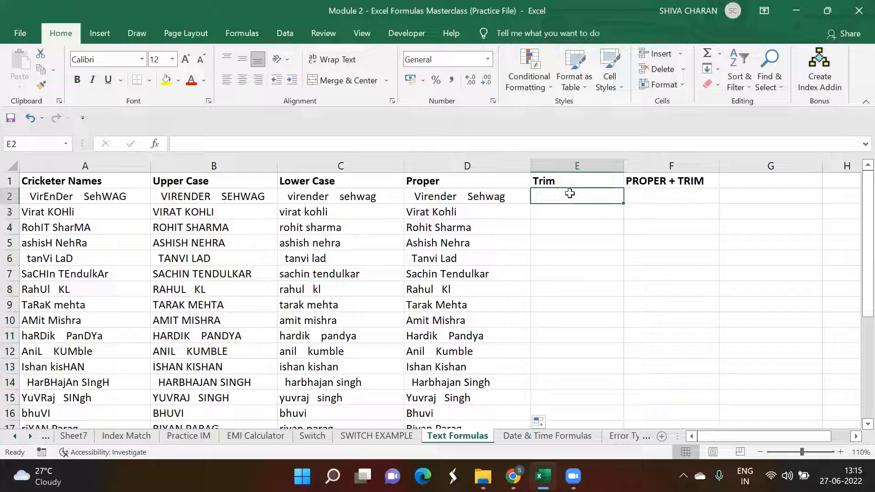
text(=)
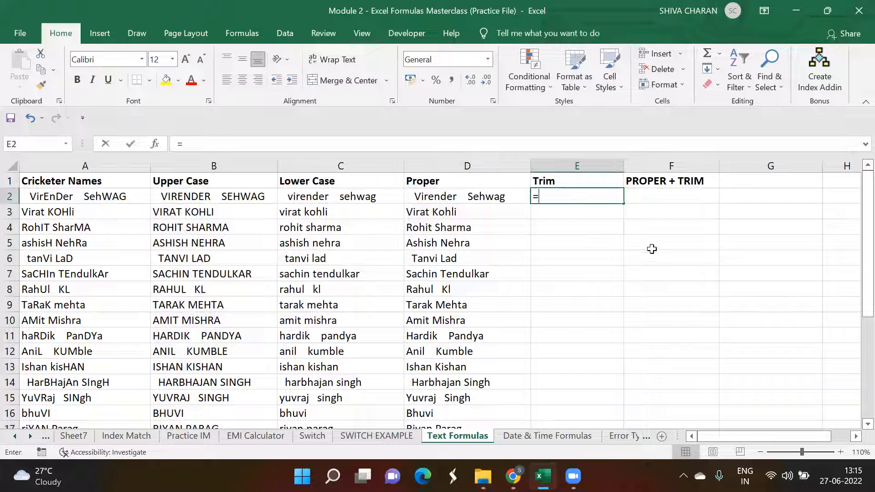
text(trim()
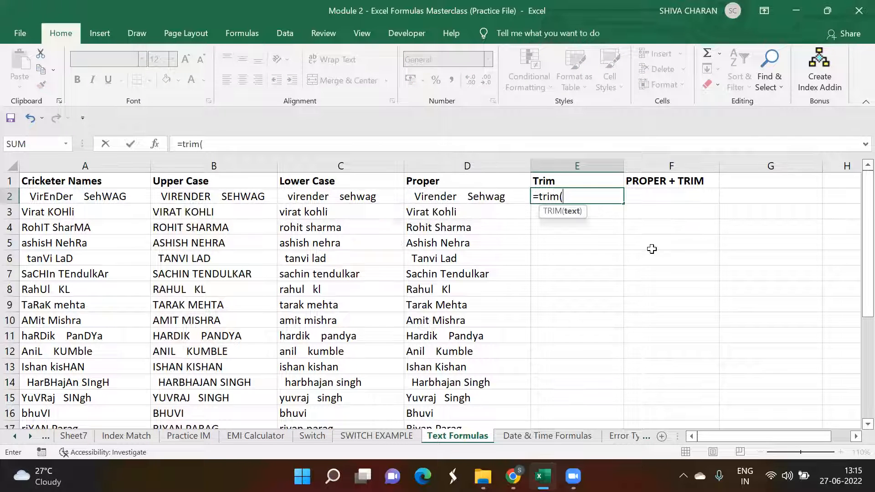
click(115, 200)
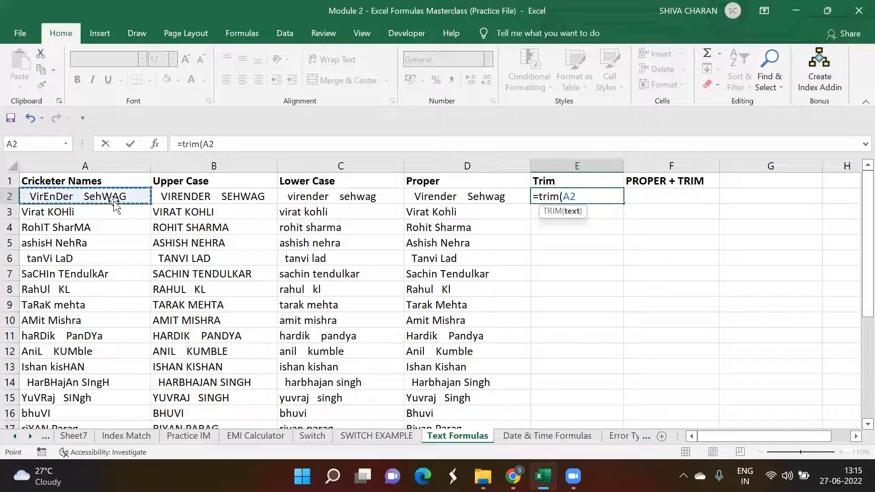
text())
key(Return)
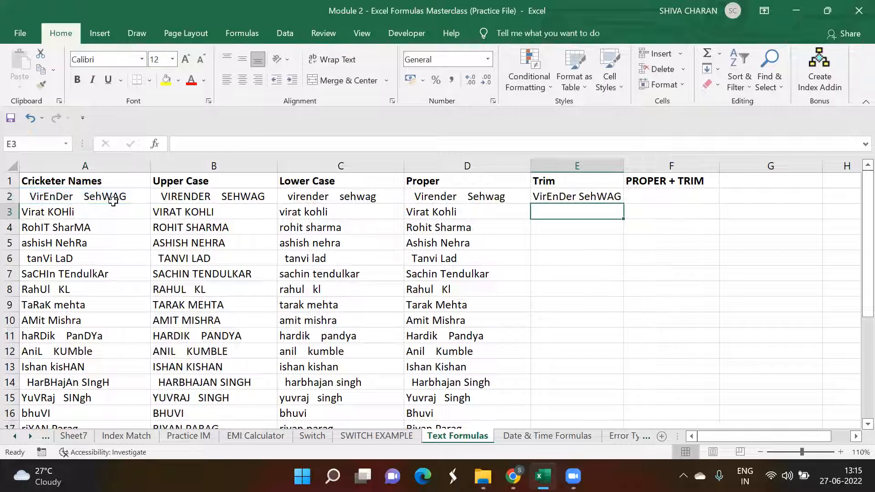
Step: Widen column E so the trimmed name fits
click(591, 196)
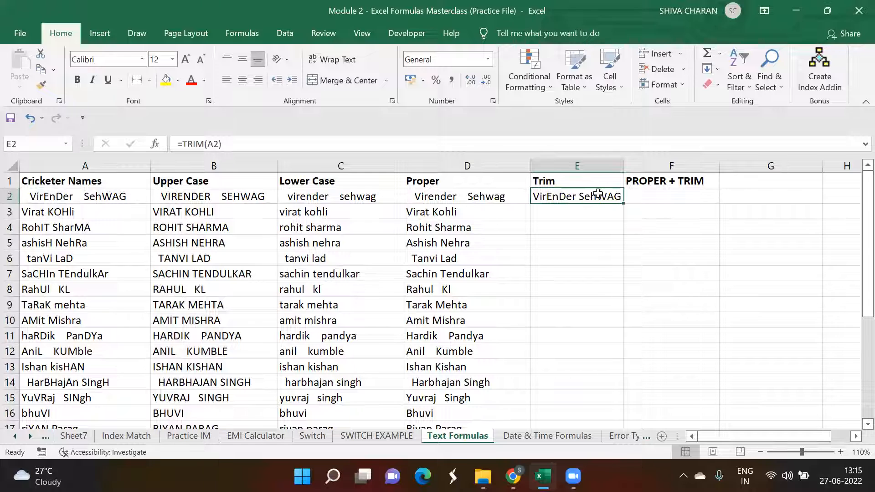
drag(625, 167, 636, 166)
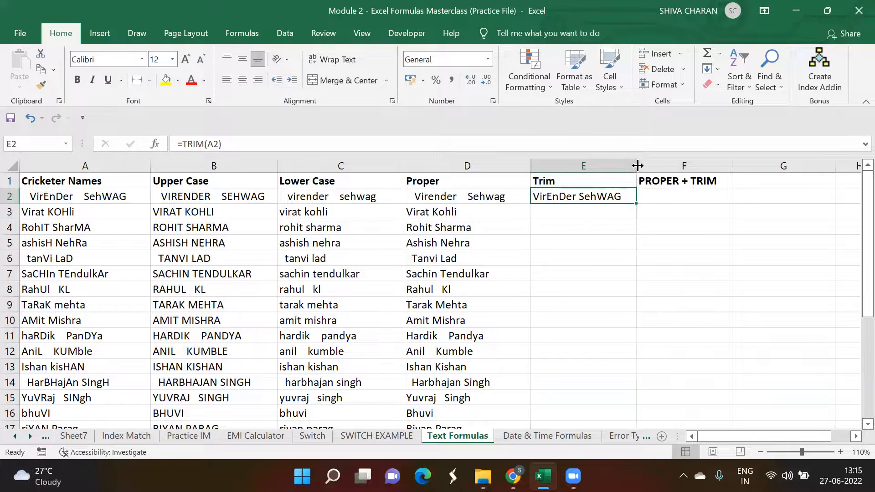
Step: Fill the TRIM formula down column E for all cricketer names
double_click(28, 196)
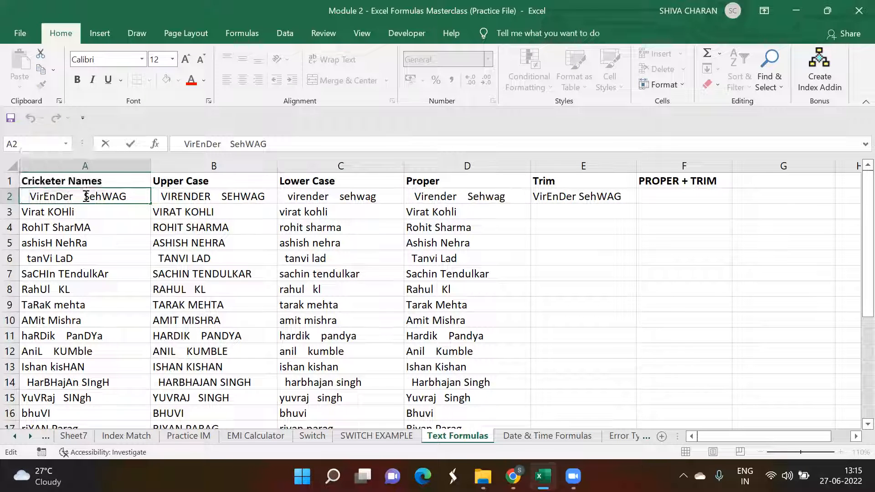
click(564, 212)
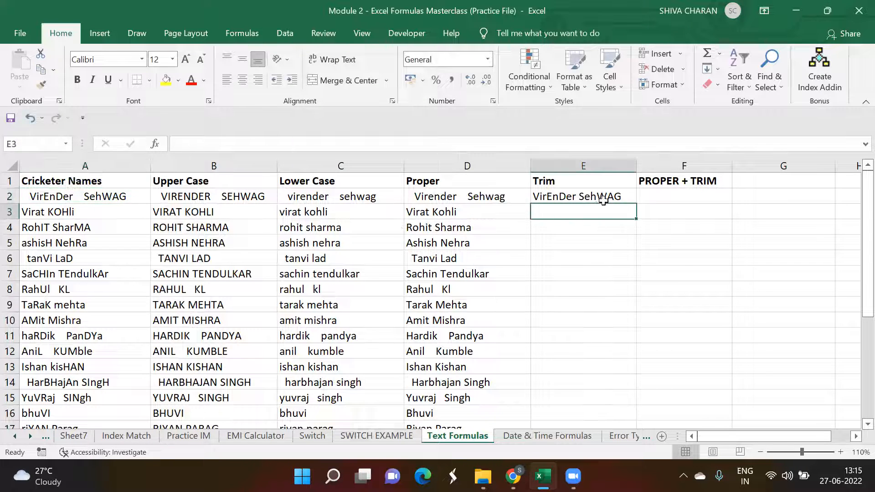
click(603, 201)
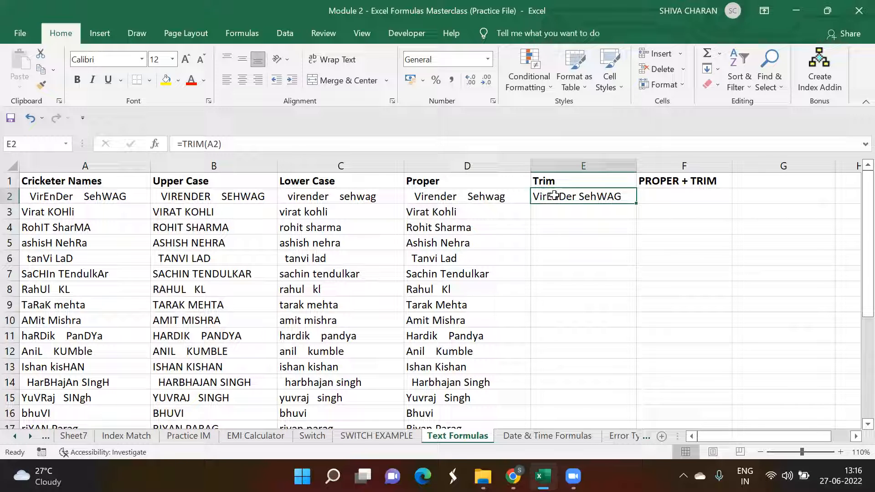
double_click(637, 204)
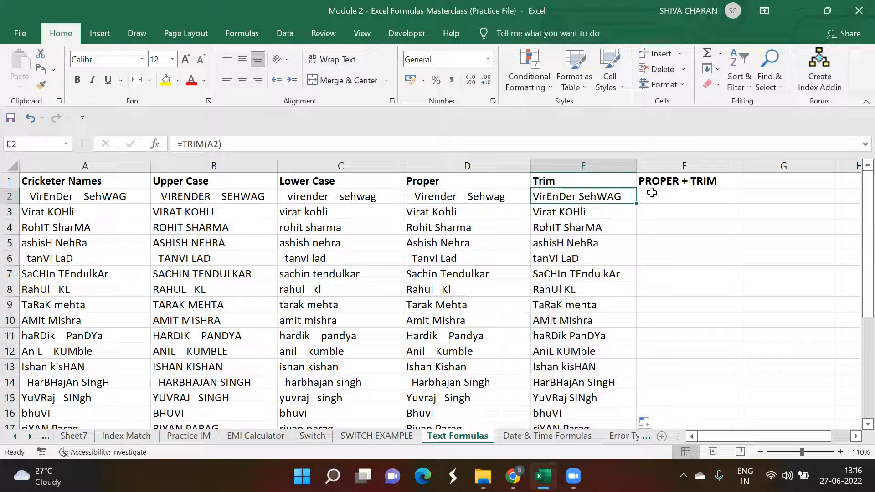
click(668, 195)
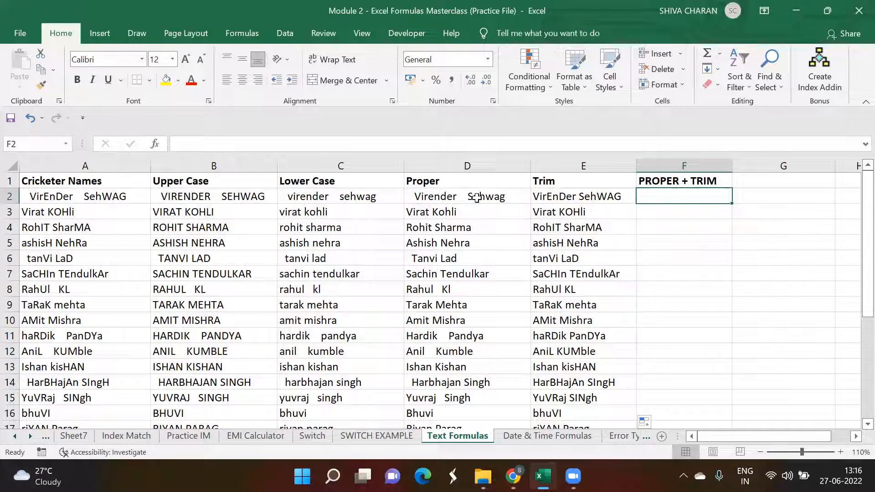
drag(479, 197, 580, 195)
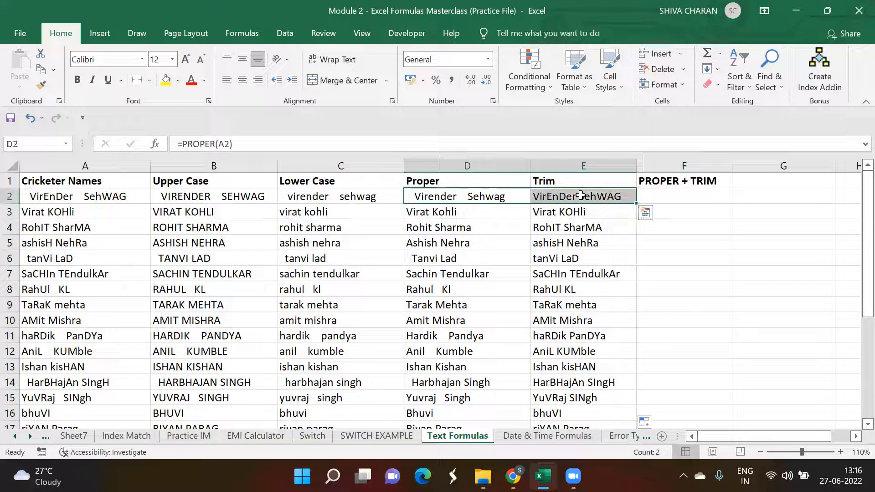
click(679, 195)
drag(676, 195, 722, 294)
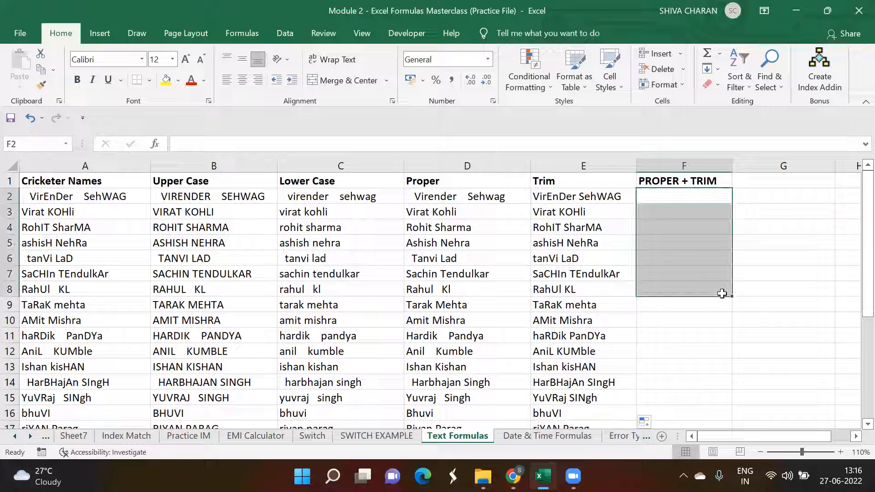
Step: Enter the formula =PROPER(TRIM(A2)) in F2 to trim and capitalize the first cricketer name
click(678, 196)
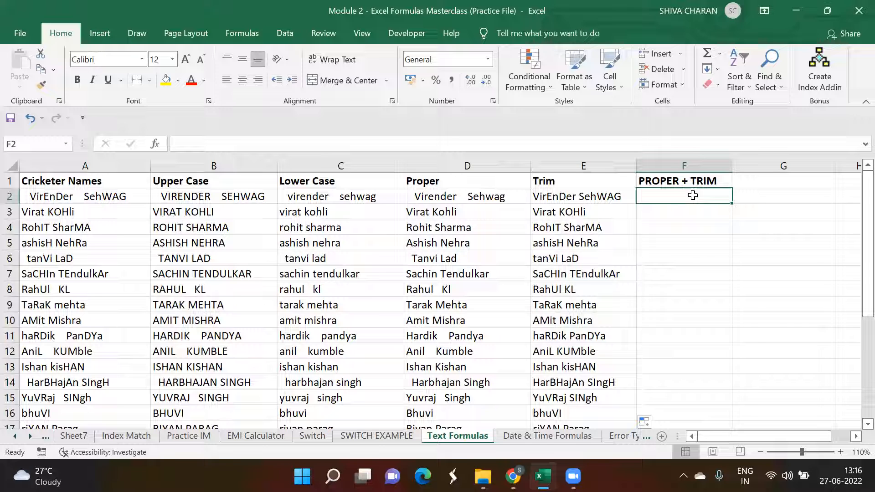
text(=pr)
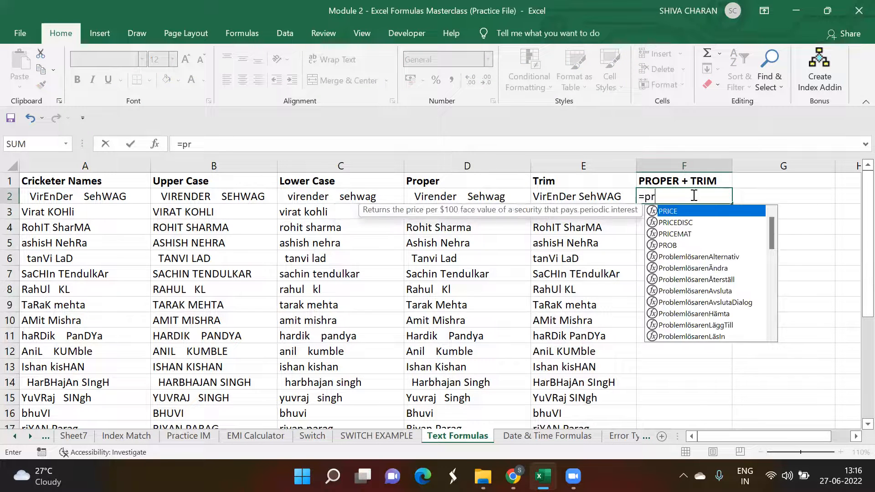
text(oper)
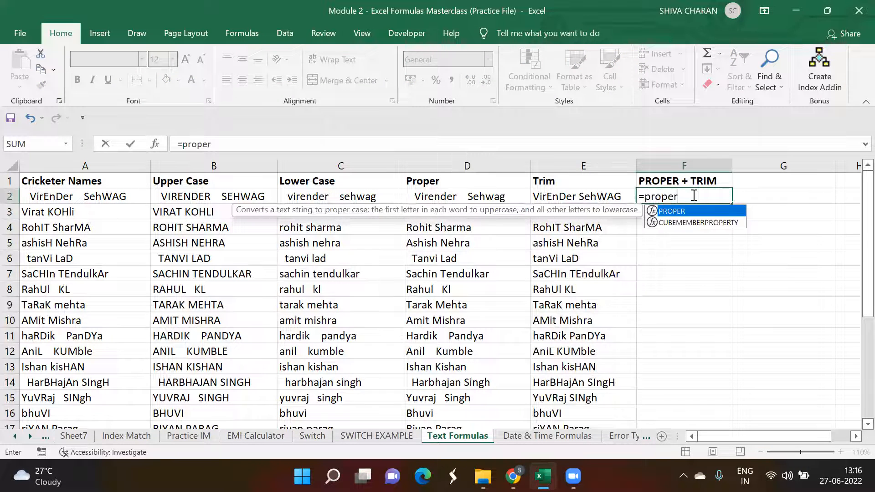
text(()
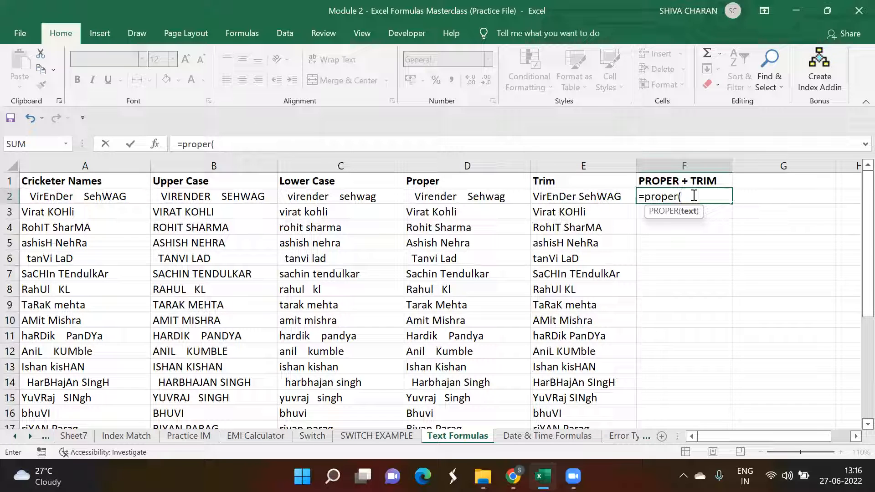
text(trim)
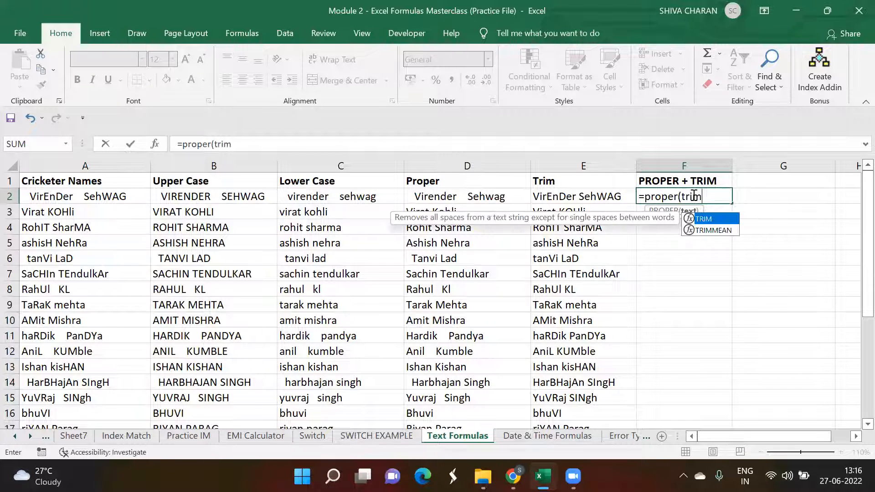
text(()
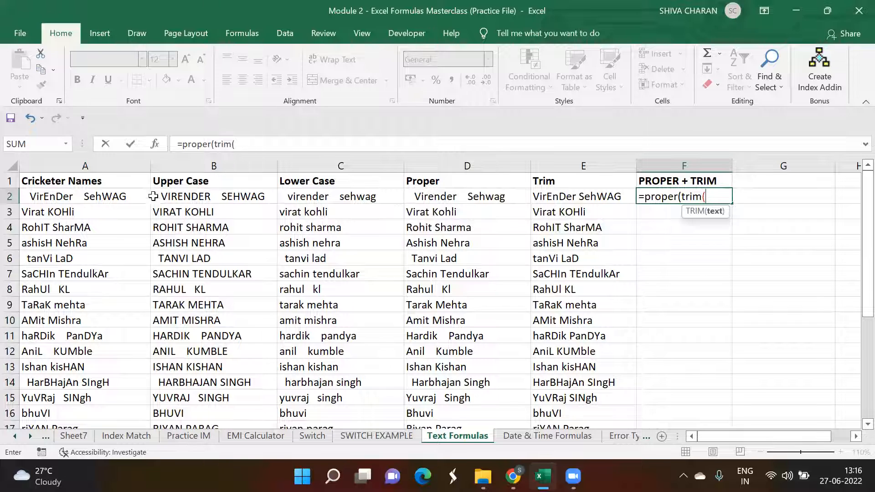
click(113, 201)
text())
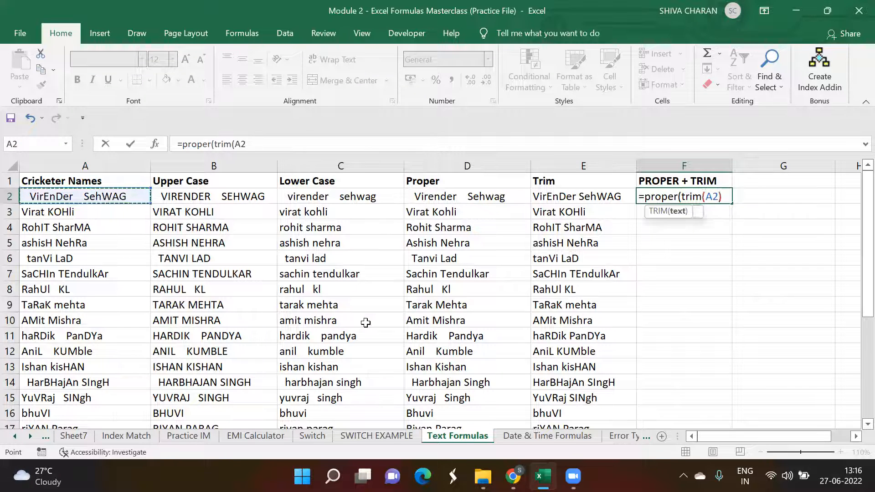
text())
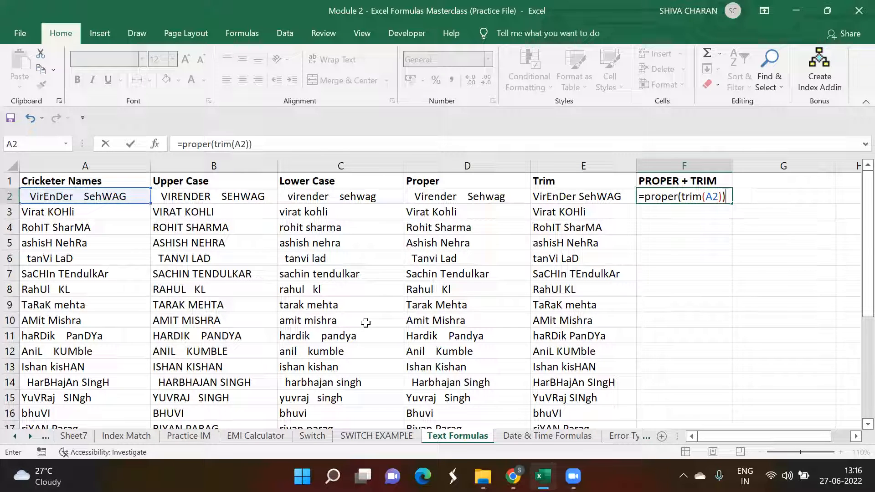
key(Return)
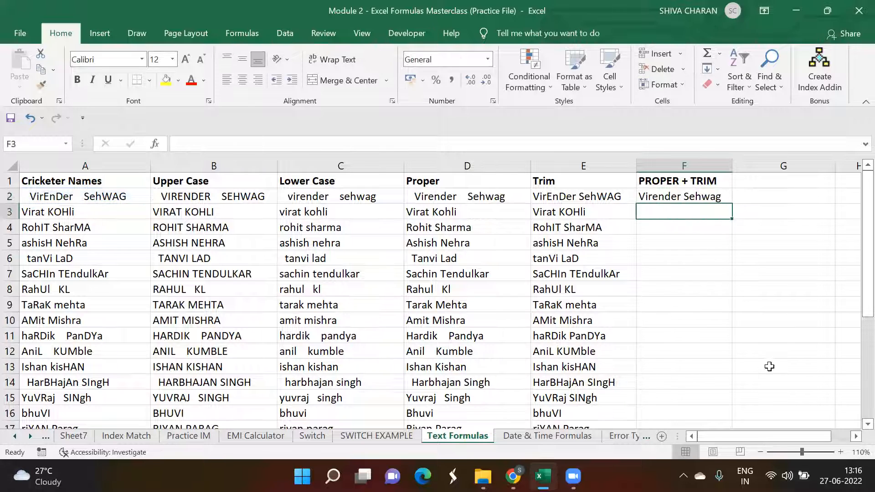
Step: Fill the PROPER + TRIM formula down column F for all cricketer names
click(722, 293)
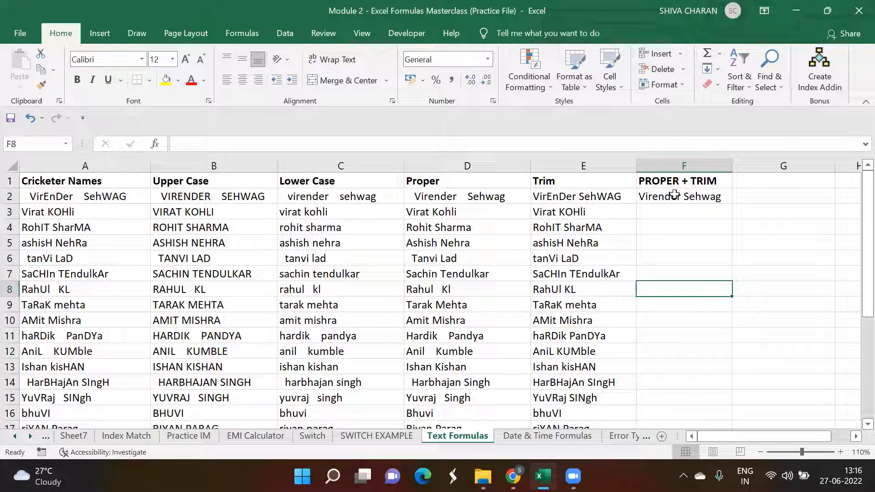
click(499, 200)
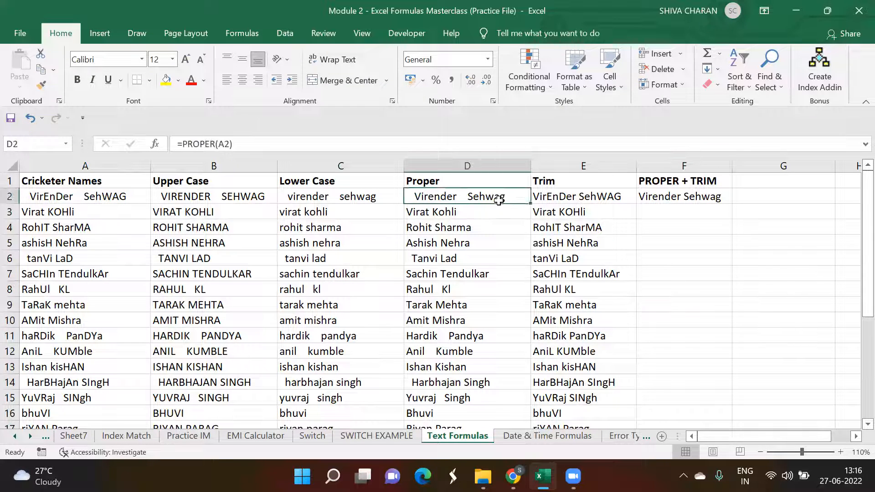
click(650, 199)
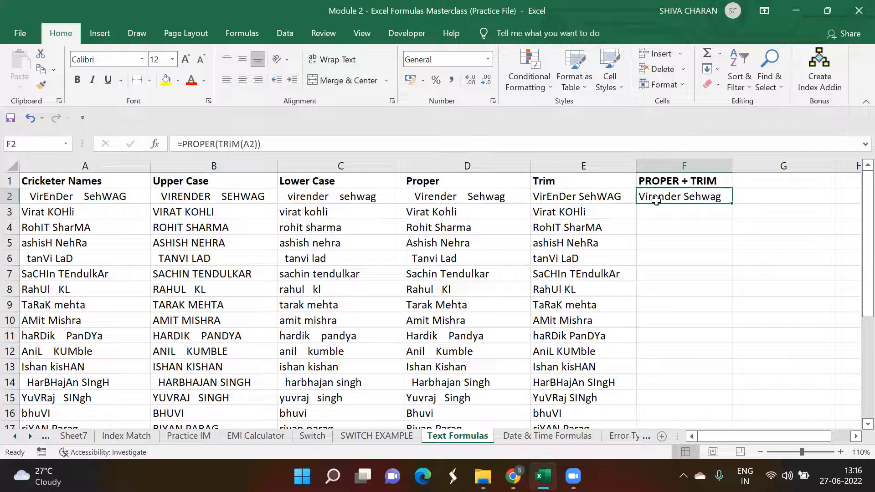
double_click(732, 204)
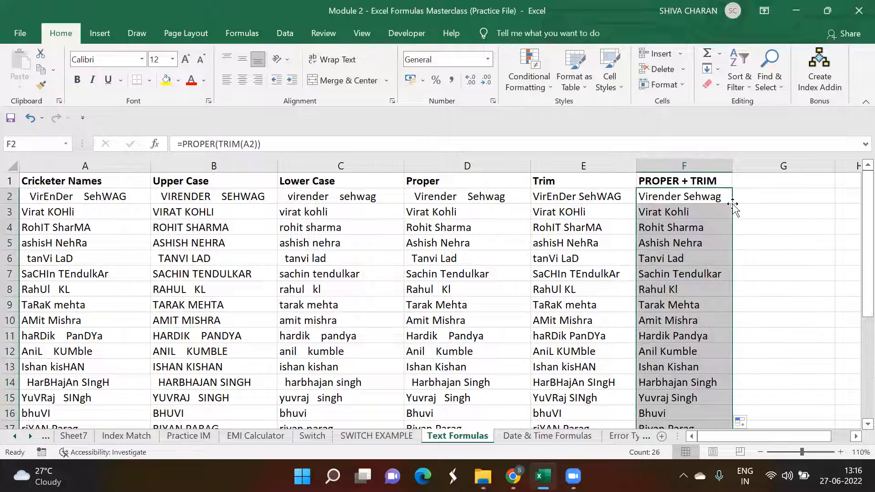
Step: Compare the PROPER + TRIM results in column F with the original names and other columns
click(718, 195)
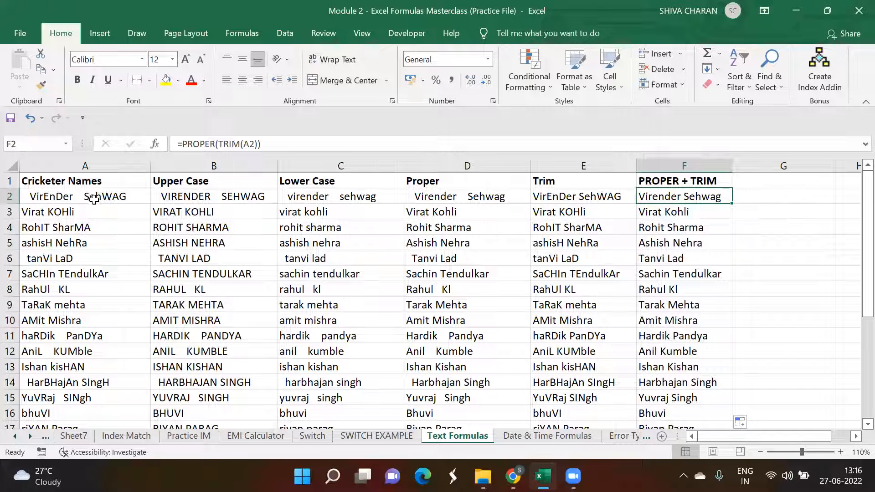
drag(94, 199, 121, 351)
drag(697, 197, 706, 336)
click(645, 195)
click(714, 214)
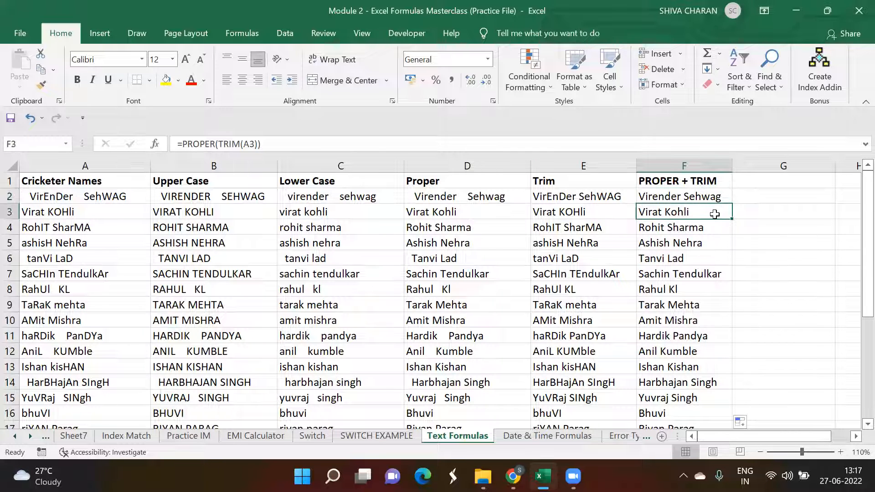
drag(712, 197, 710, 320)
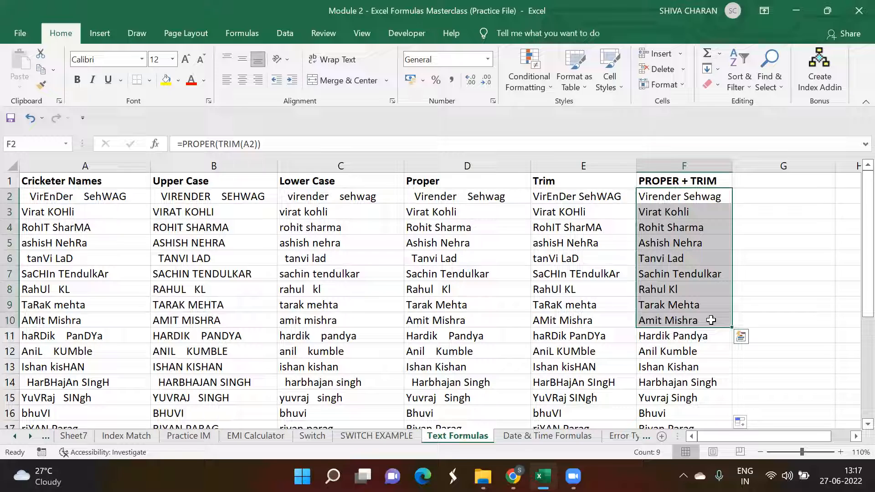
click(707, 357)
scroll(704, 356, down, 2)
scroll(692, 353, down, 1)
click(692, 354)
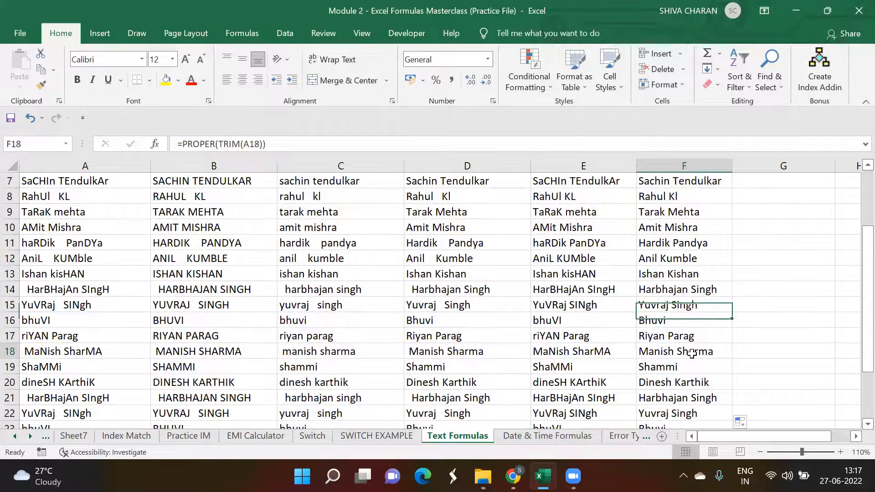
scroll(692, 353, down, 2)
click(693, 382)
scroll(695, 381, up, 4)
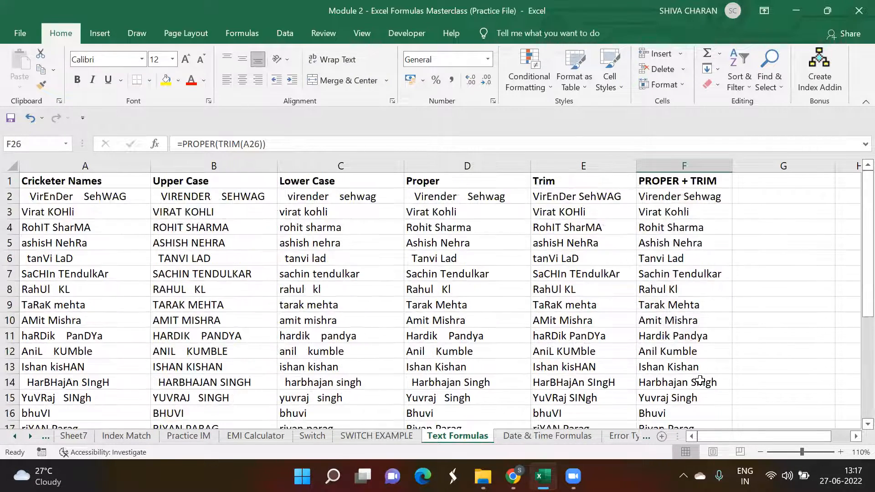
click(696, 232)
click(704, 184)
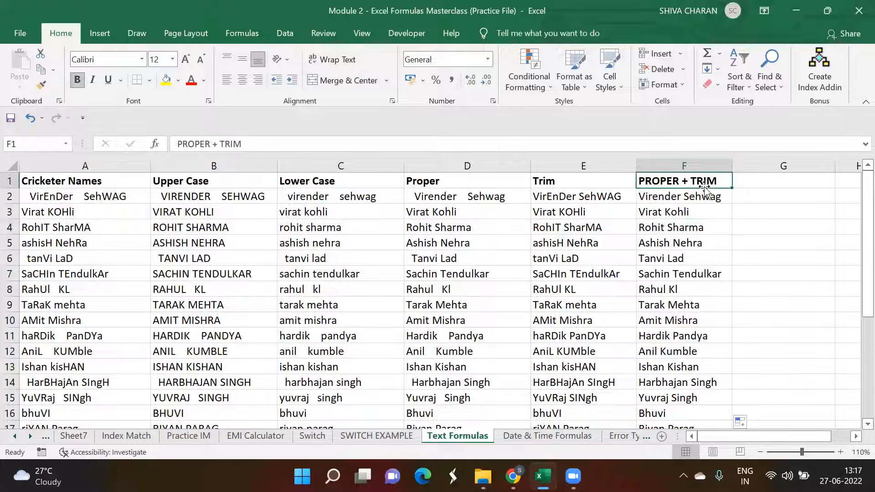
click(706, 196)
Step: Add the column heading TRIM+PROPER in G1
click(746, 183)
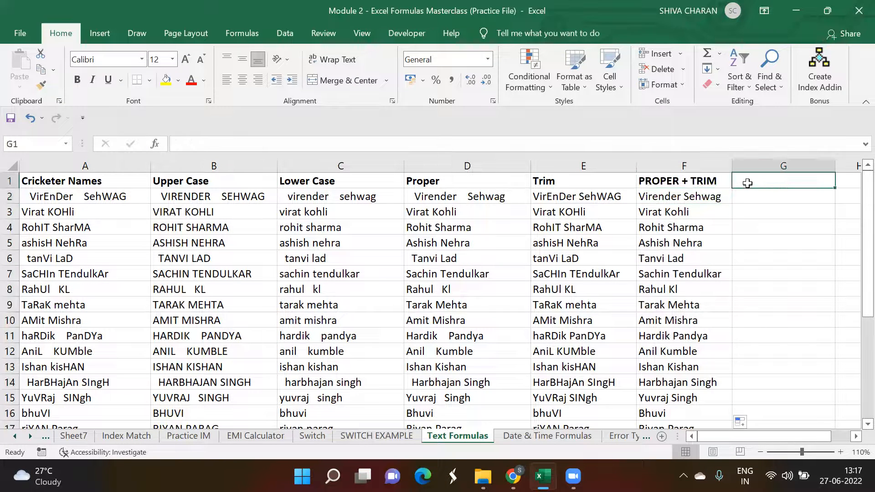
text(TR)
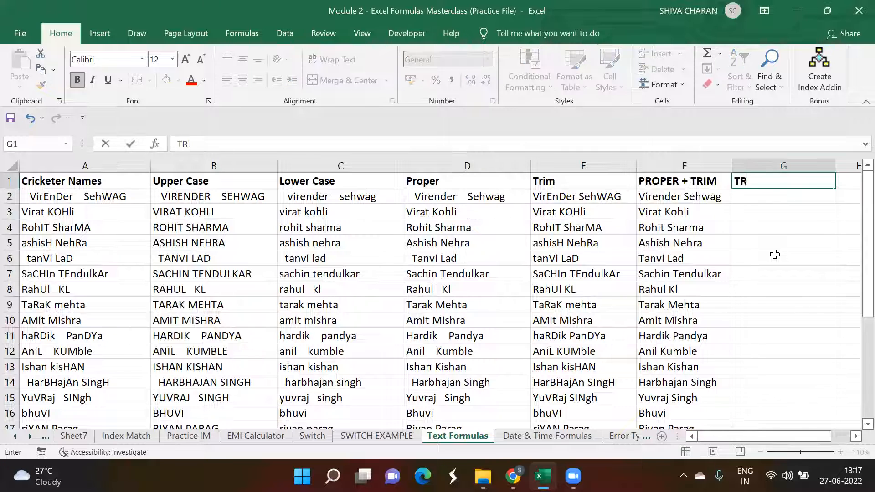
text(IM+PROPER)
key(Return)
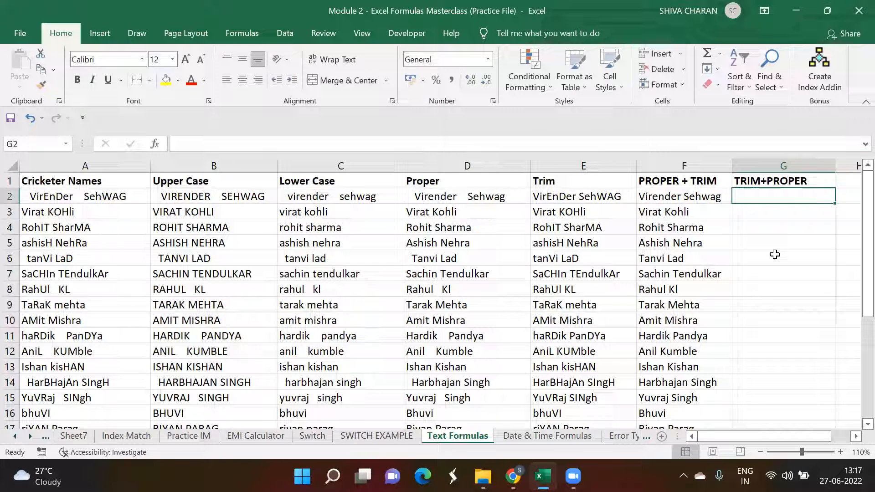
Step: Enter the formula =TRIM(PROPER(A2)) in G2 for the first cricketer name
text(=tri)
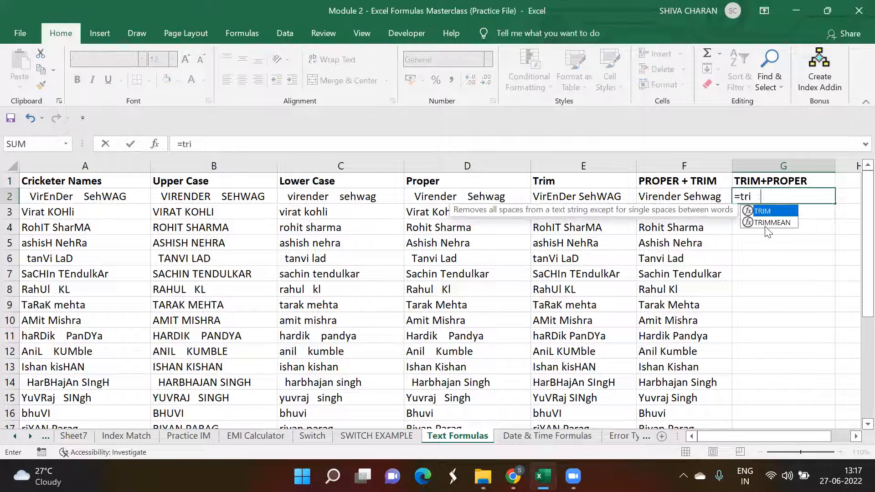
text(m(prop)
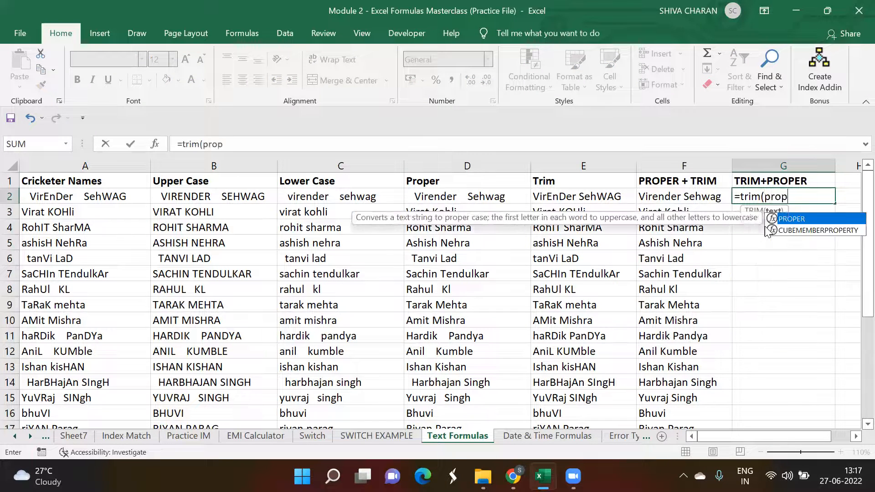
text(er)
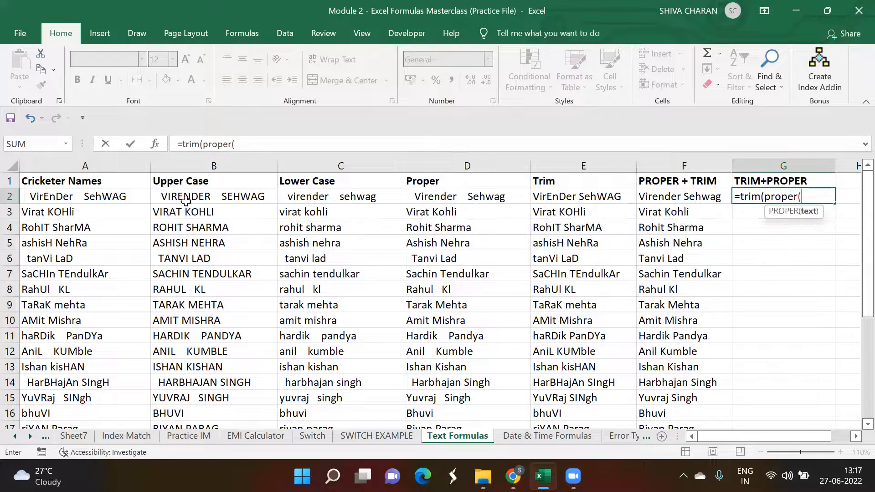
click(154, 197)
click(131, 196)
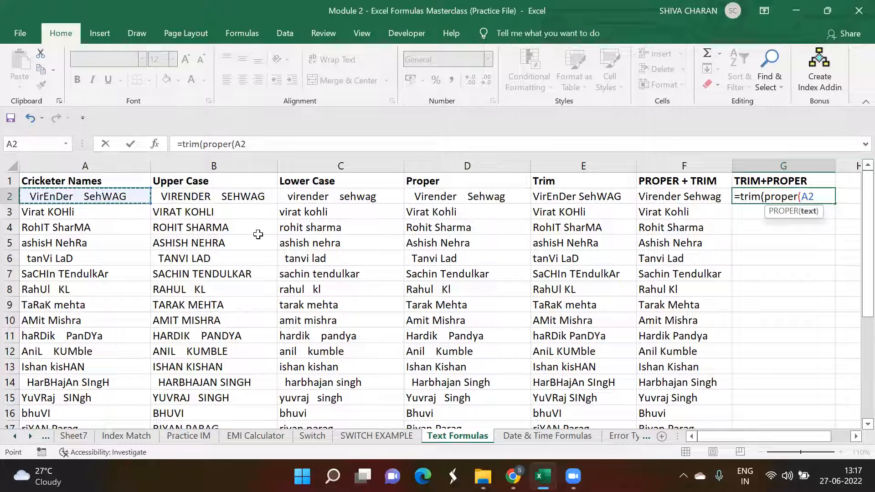
text()))
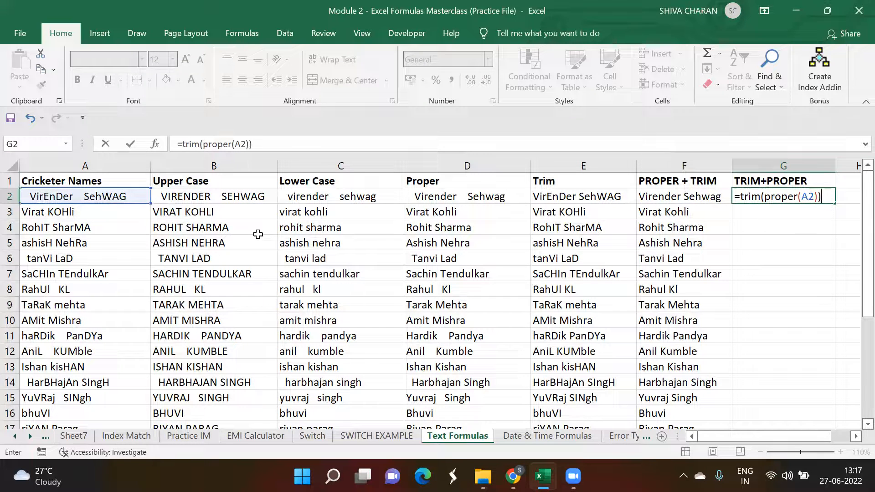
key(Return)
Step: Fill the TRIM+PROPER formula down column G for all cricketer names
click(808, 198)
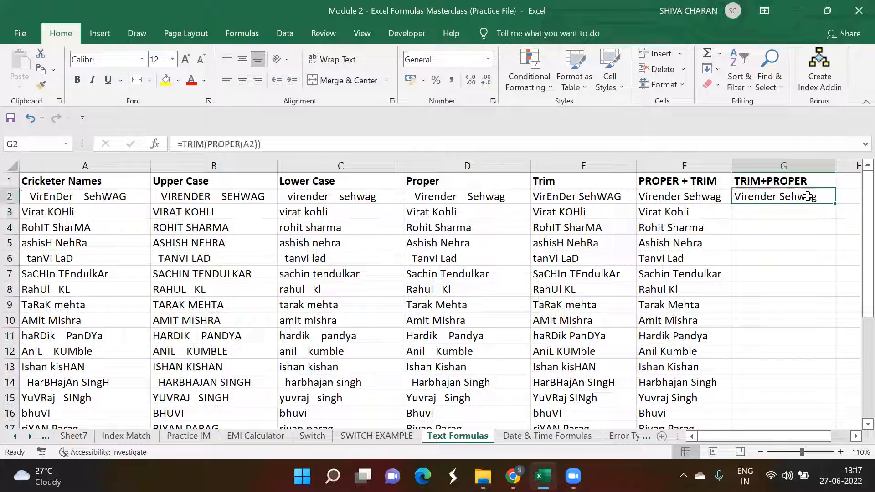
click(833, 205)
drag(830, 202, 832, 198)
click(822, 196)
double_click(834, 202)
click(781, 195)
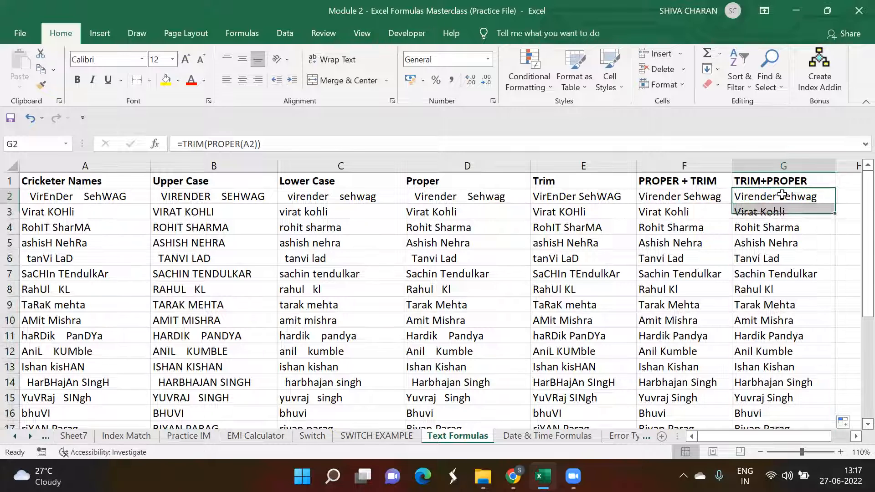
Step: Compare the PROPER + TRIM and TRIM+PROPER column headings and formulas
click(693, 180)
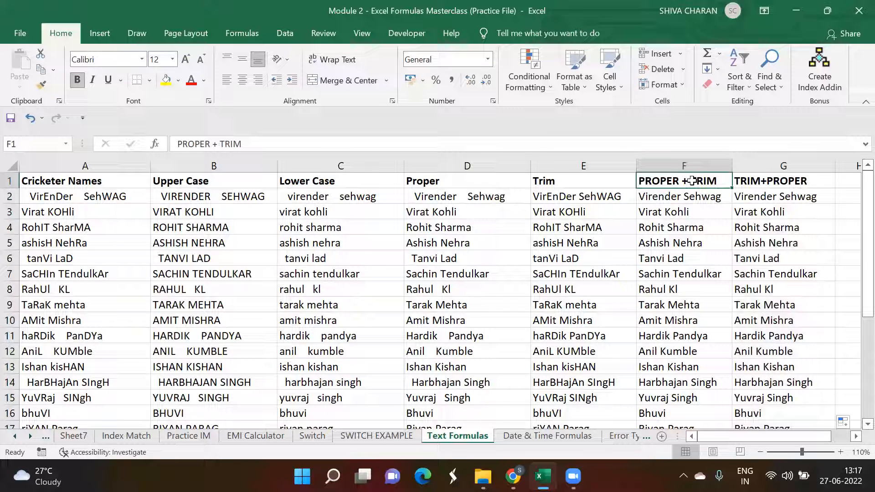
click(754, 182)
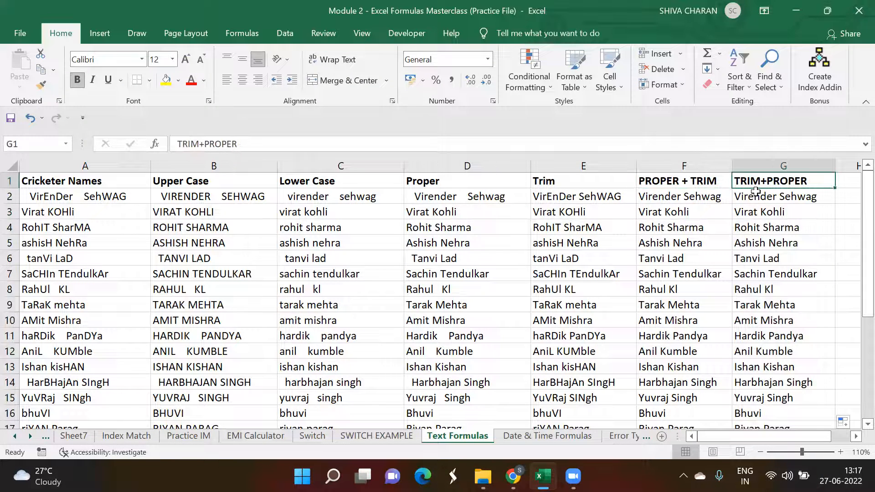
click(756, 192)
key(Left)
click(756, 192)
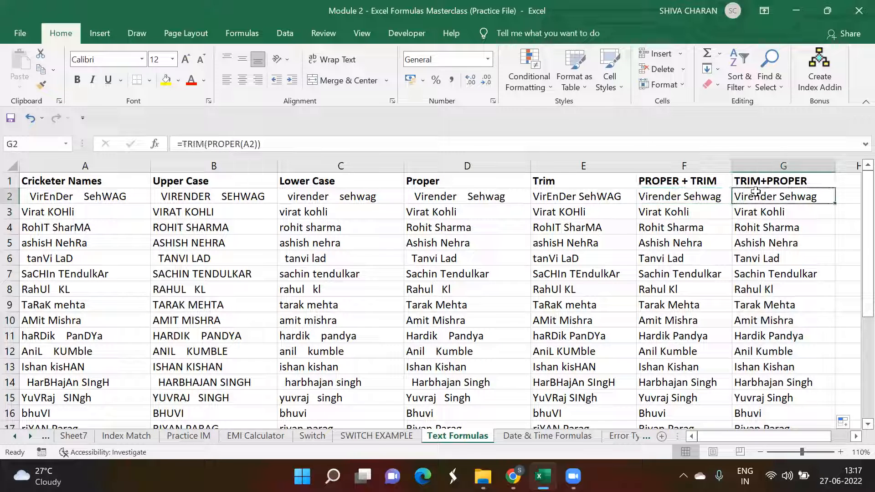
Step: Examine the PROPER + TRIM and TRIM+PROPER results side by side against the original names in column A
key(Left)
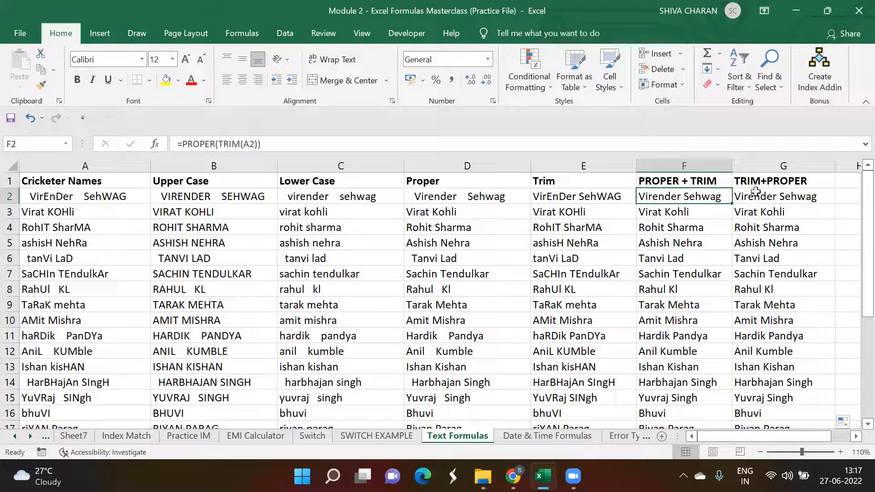
click(756, 192)
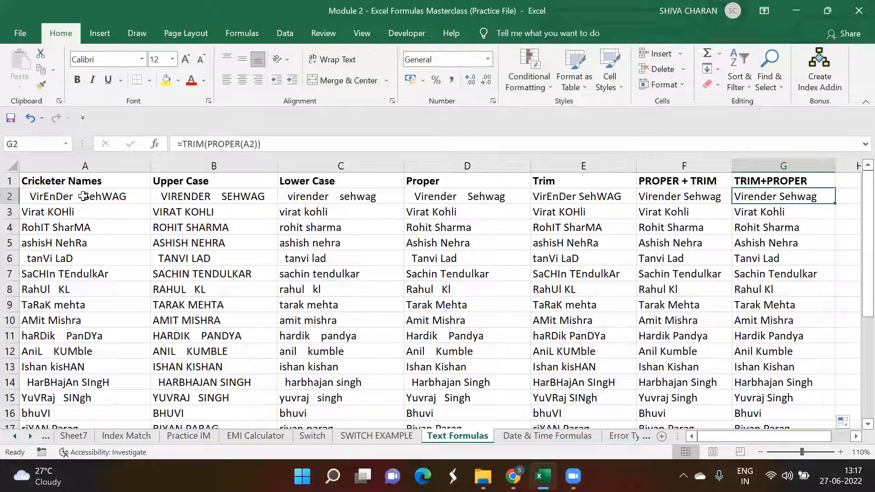
drag(85, 197, 105, 349)
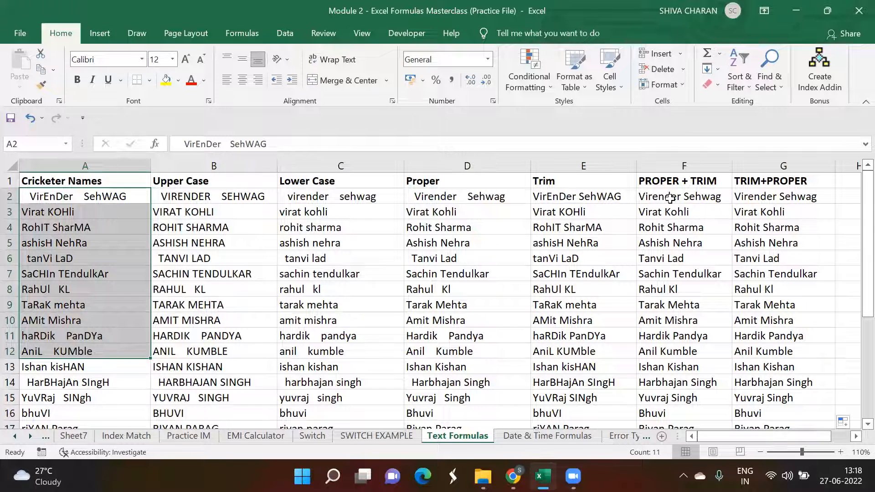
drag(670, 198, 756, 337)
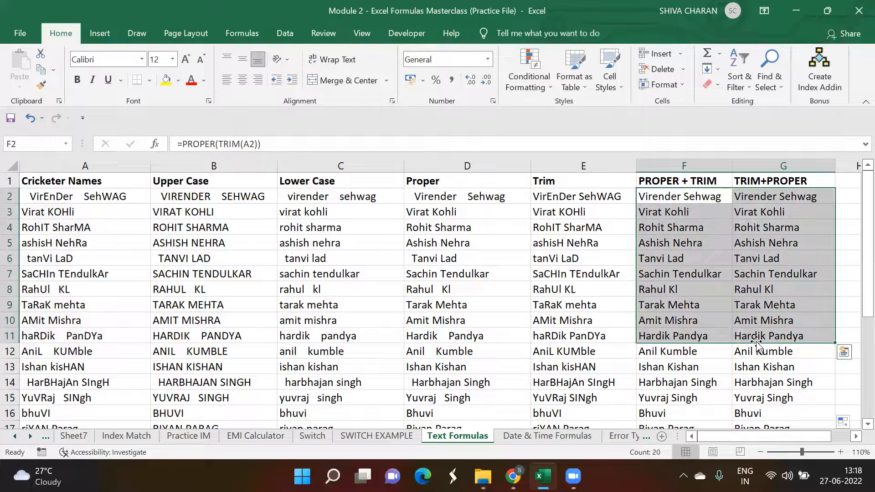
click(775, 258)
click(795, 276)
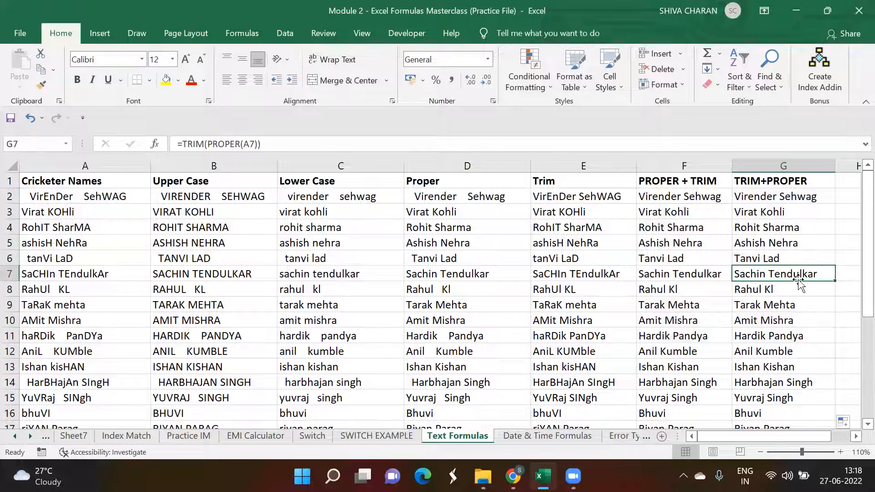
click(846, 338)
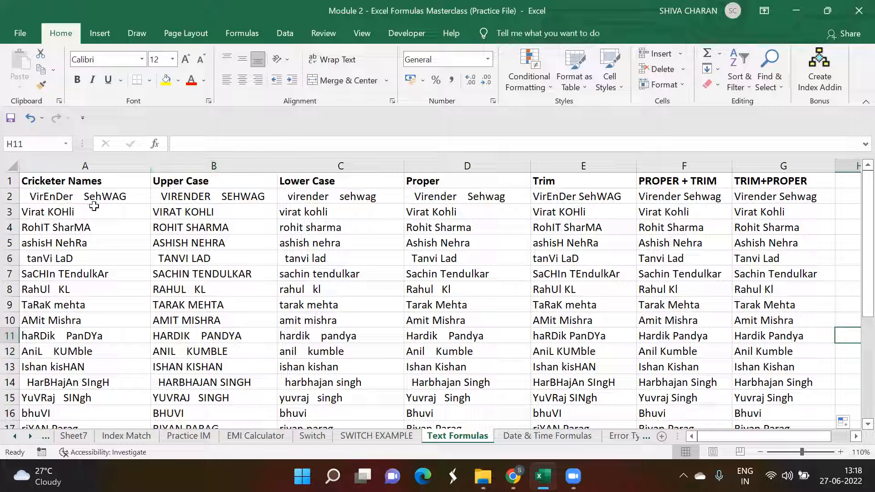
Step: Compare the original cricketer names in column A with the cleaned PROPER + TRIM results in column F
drag(82, 197, 103, 333)
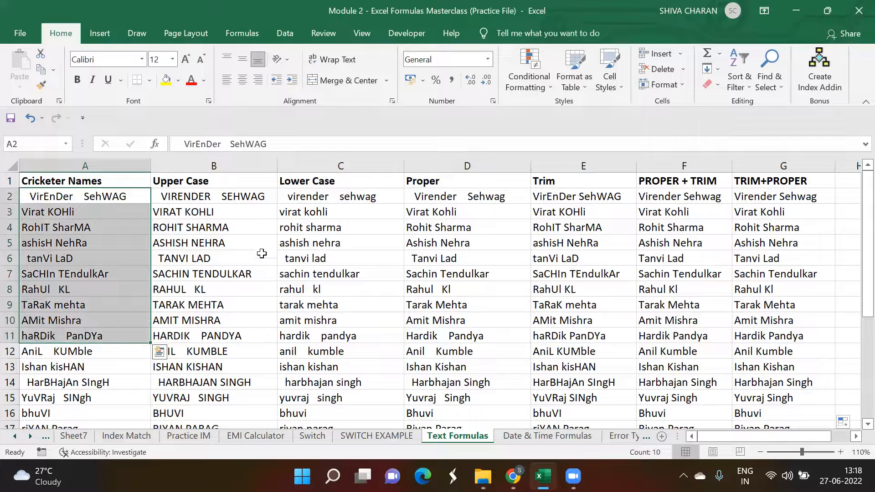
click(714, 200)
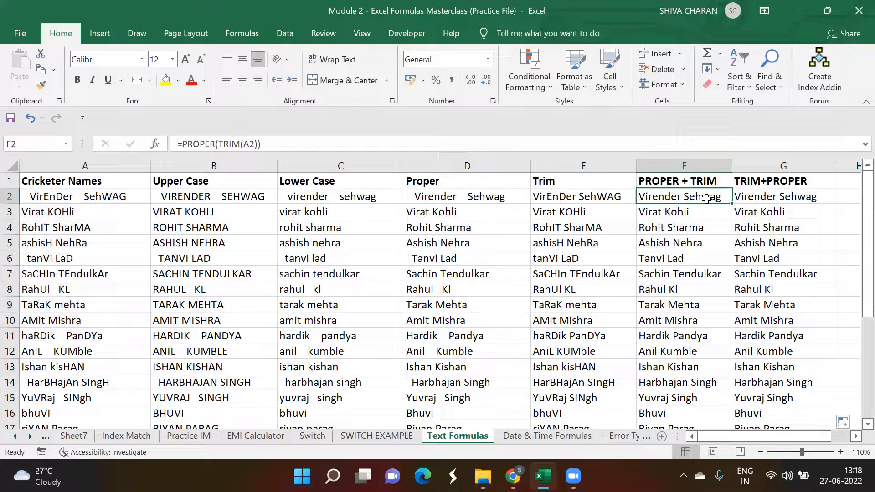
click(123, 198)
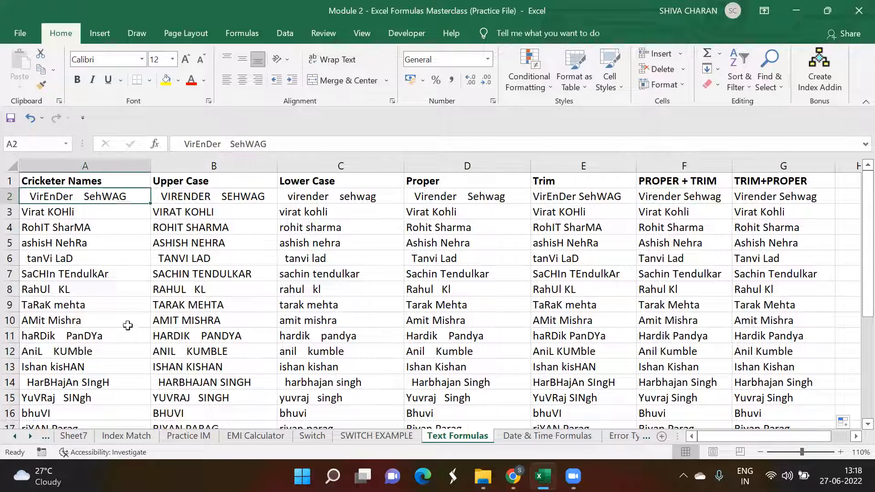
shift+click(127, 352)
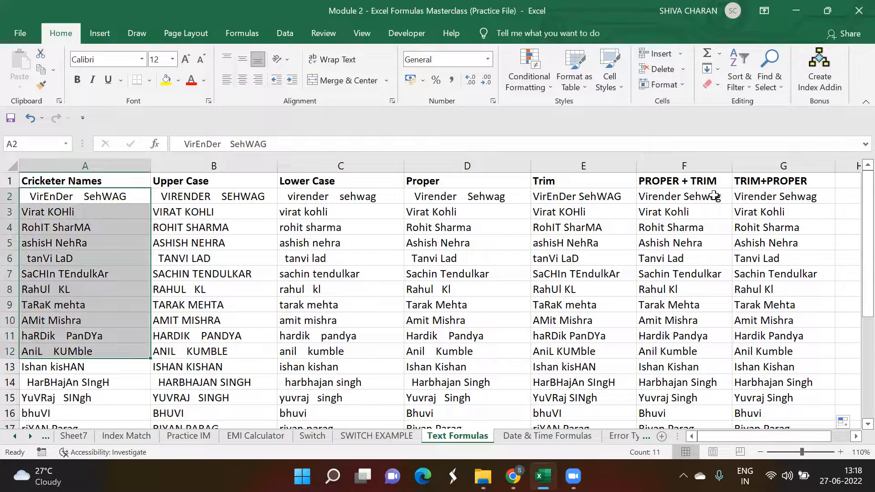
drag(714, 196, 712, 304)
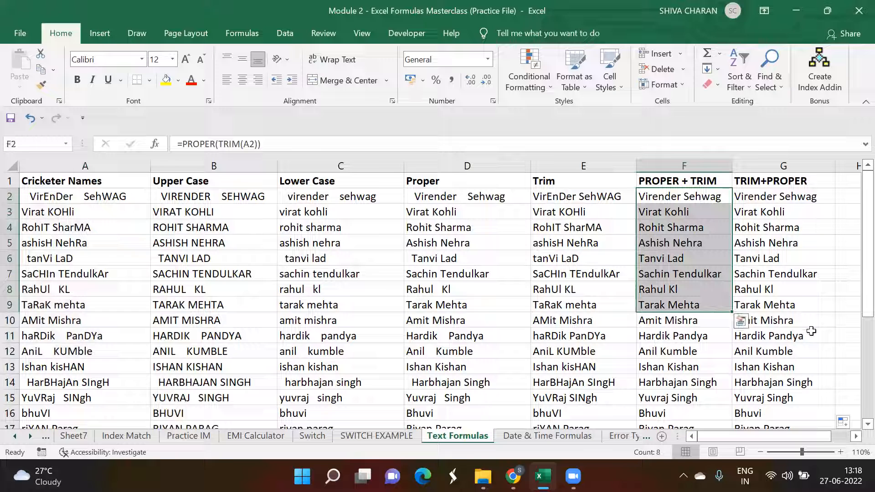
click(849, 350)
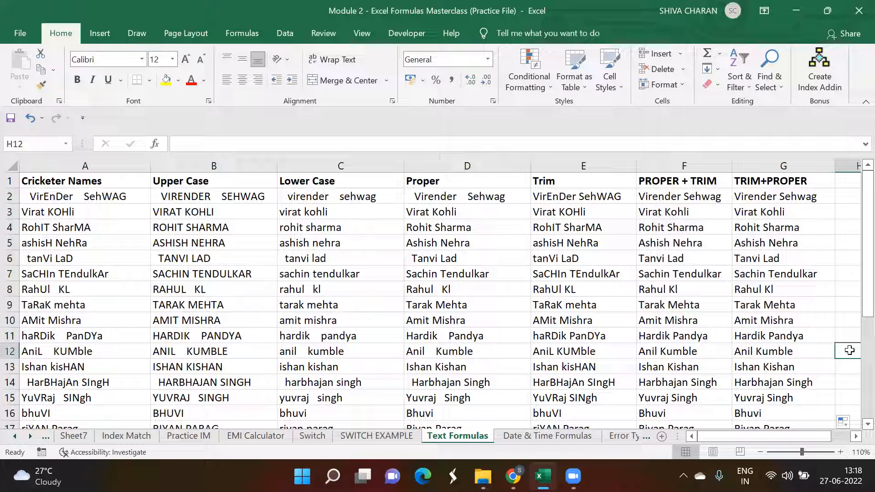